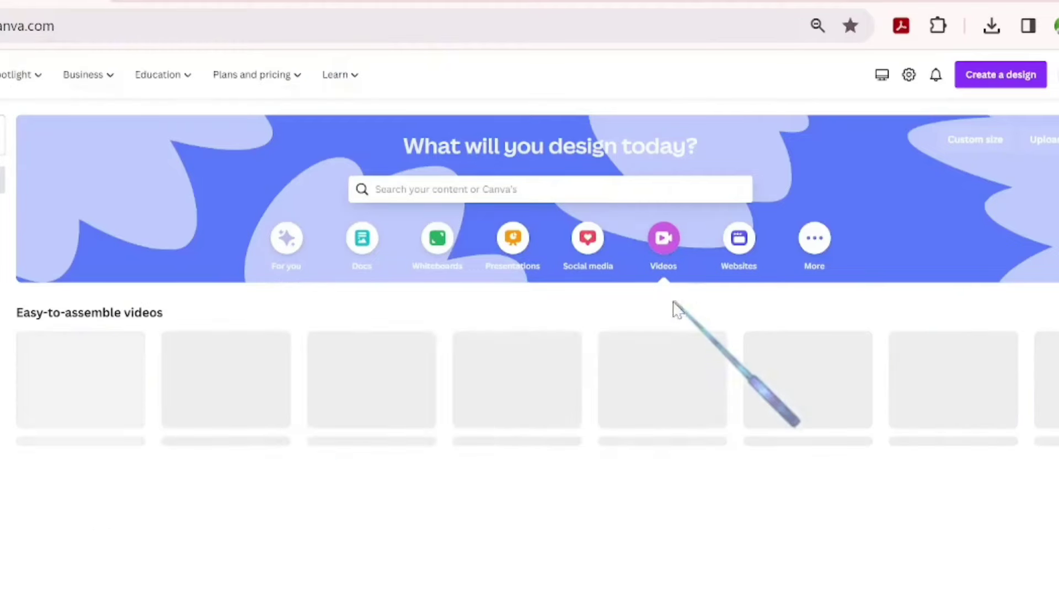
- Create a blank 1920 × 1080 px video design and open the TypeCraft app in it
mouse_move(99, 413)
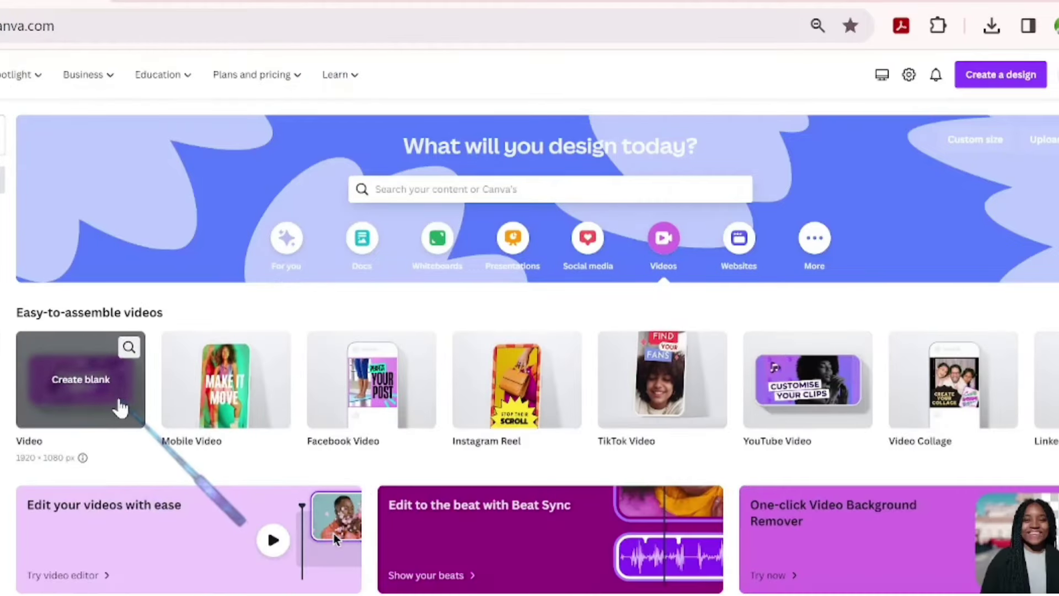
click(121, 408)
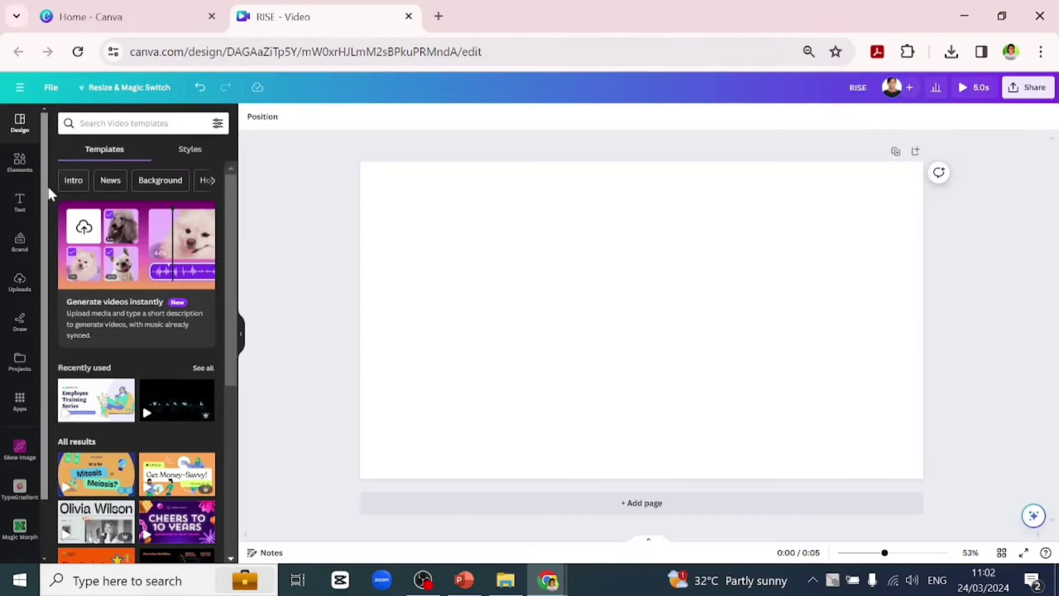
click(20, 411)
text(TypeCraft)
key(Return)
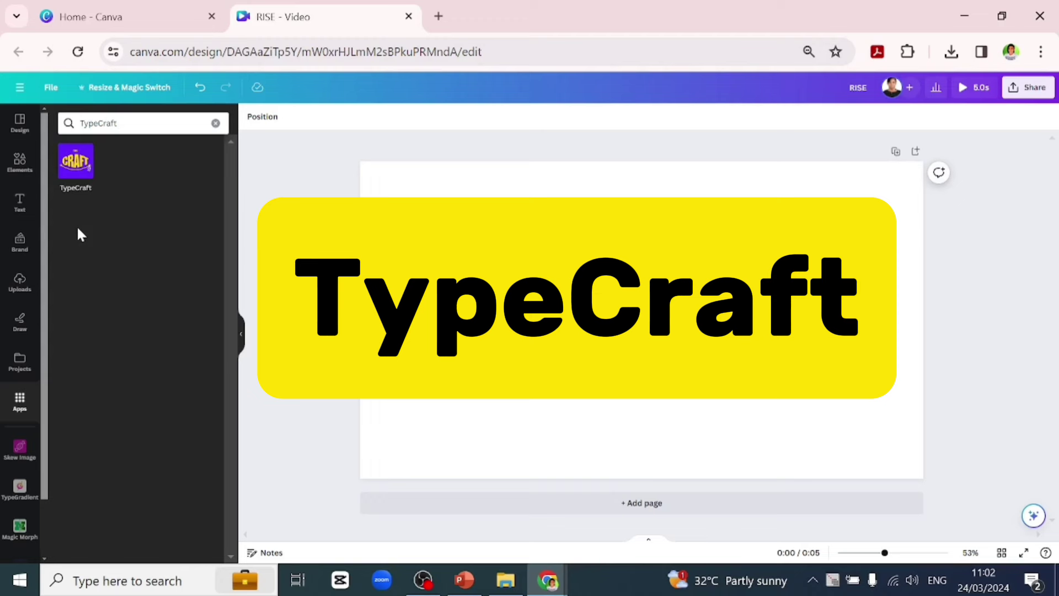
click(75, 163)
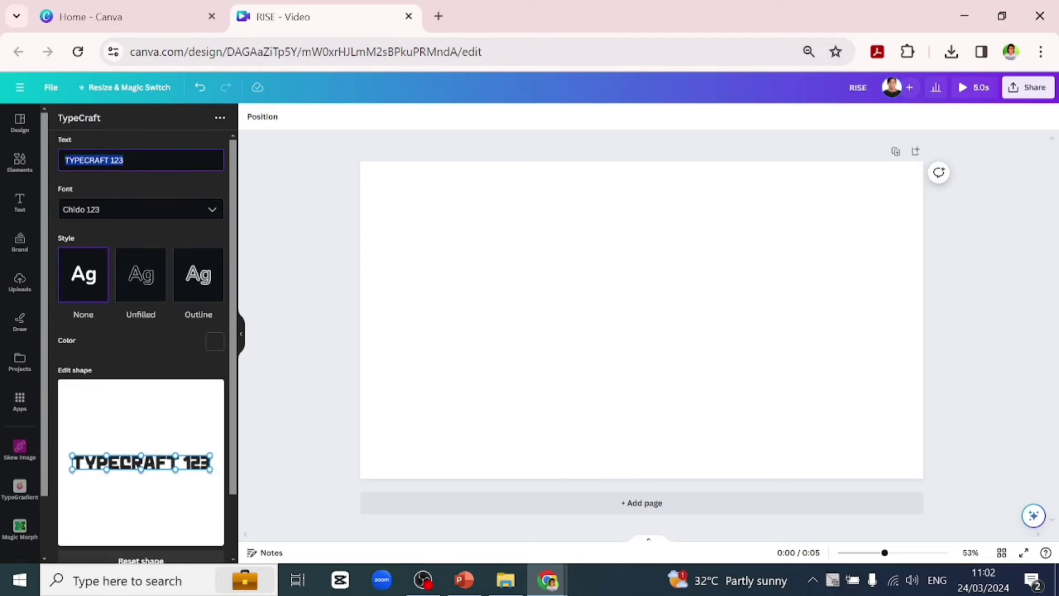
- Set the TypeCraft text to RISE and its font to Thunder 123
text(RISE)
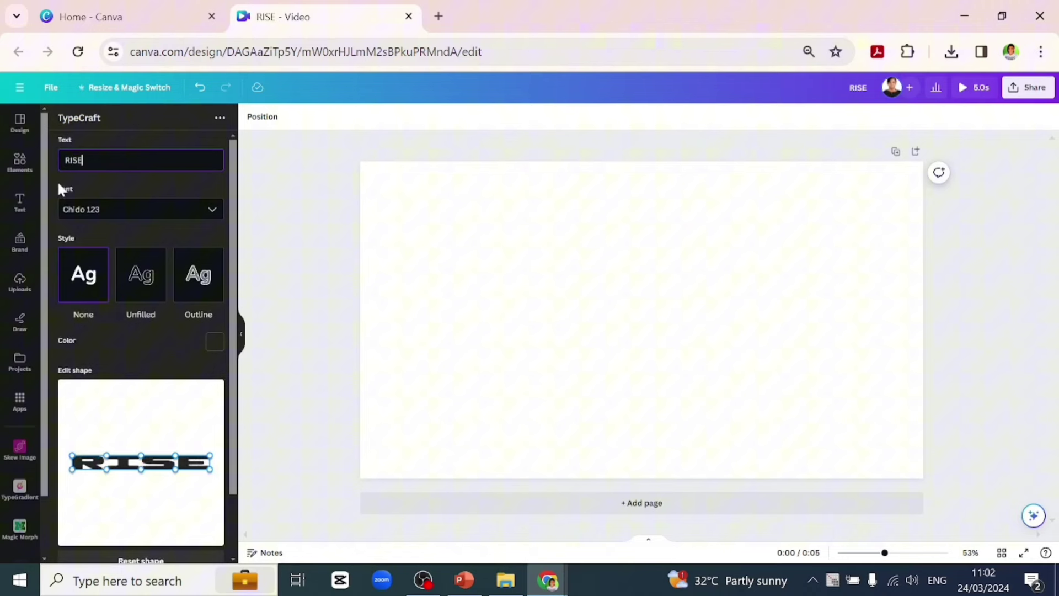
click(140, 209)
scroll(160, 266, down, 10)
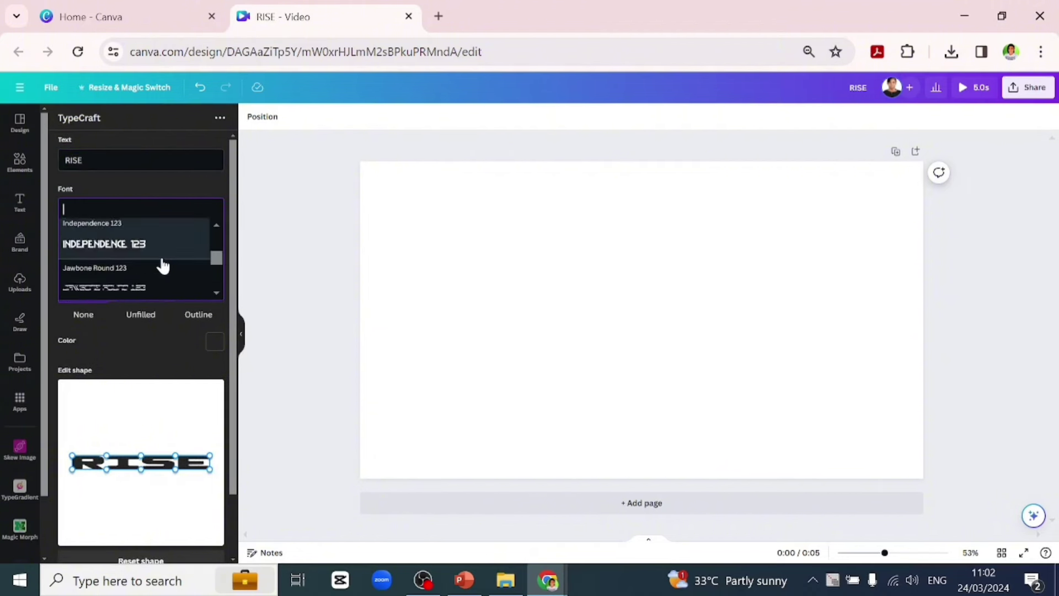
click(127, 231)
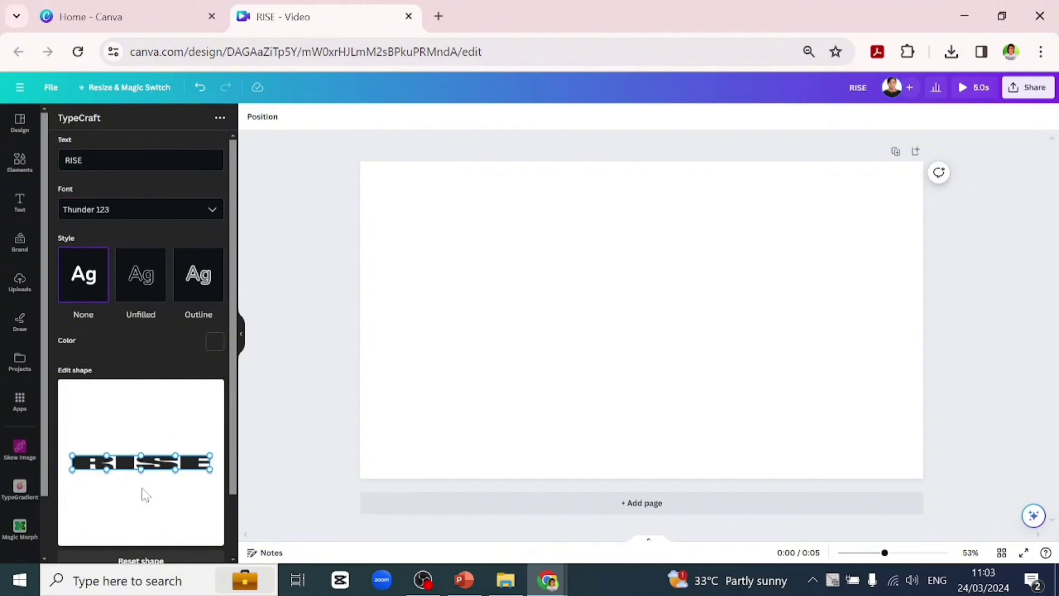
- Warp the RISE lettering into a bulge by arching its upper and lower edges outward and lowering the bottom corners
drag(140, 453, 145, 387)
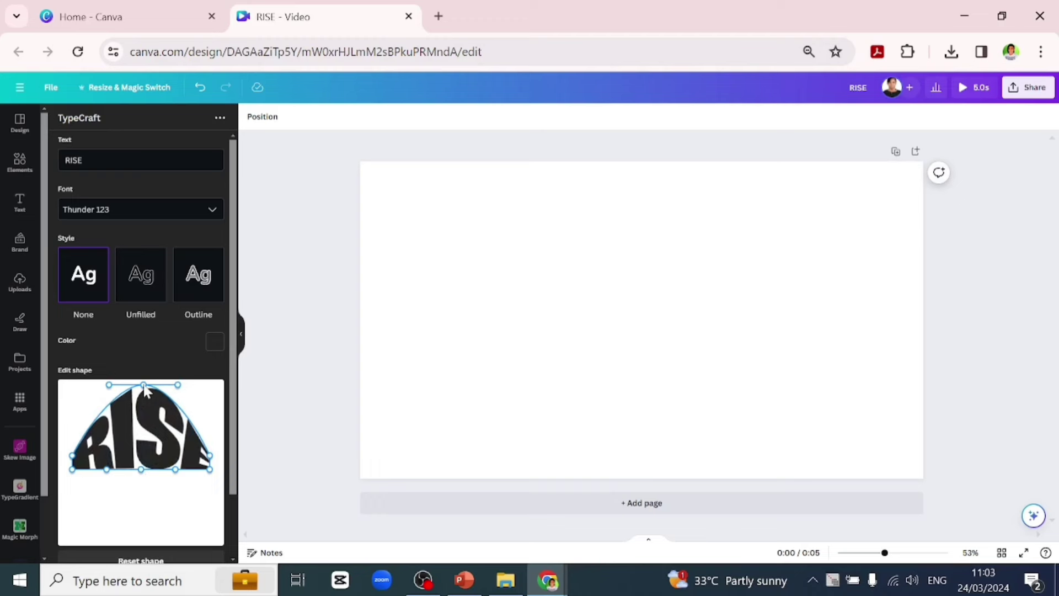
drag(138, 472, 127, 534)
drag(210, 470, 207, 504)
drag(73, 469, 78, 508)
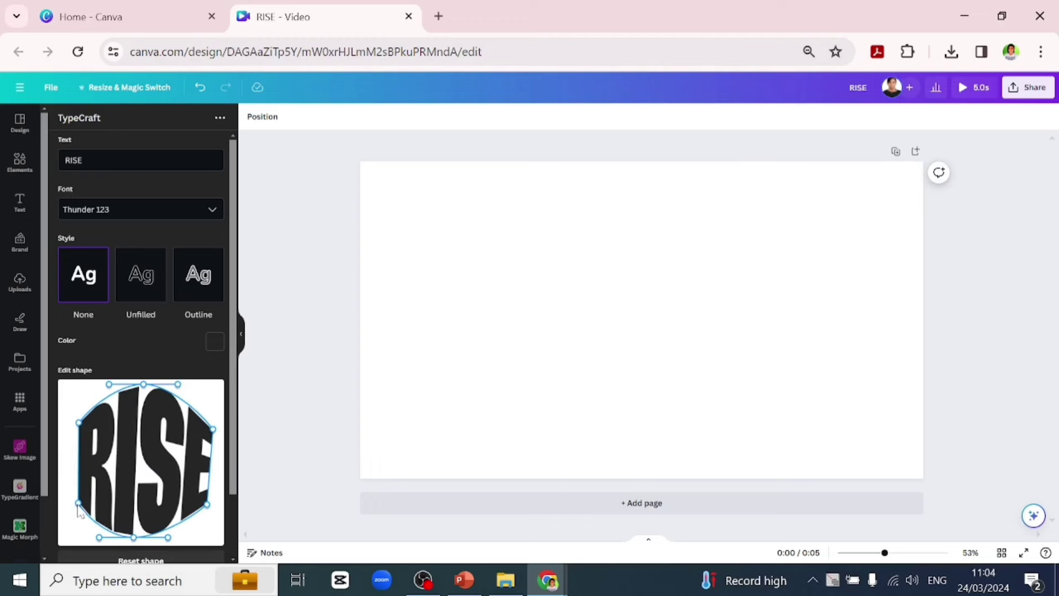
drag(135, 539, 142, 528)
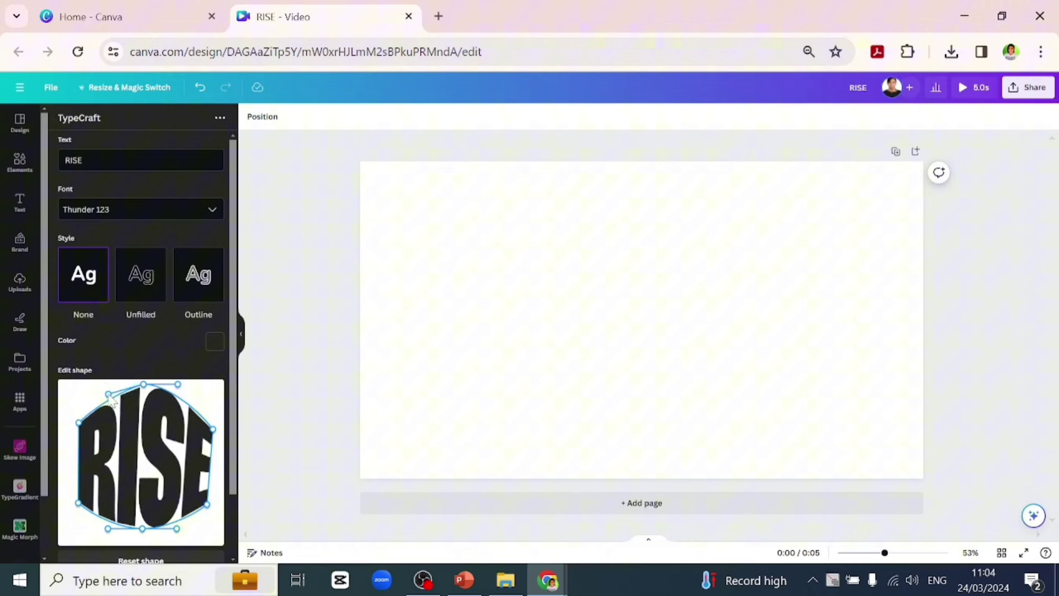
- Reshape RISE into a pinched form, stretching its four corners outward and pulling the middle of the upper and lower edges inward
drag(76, 505, 69, 525)
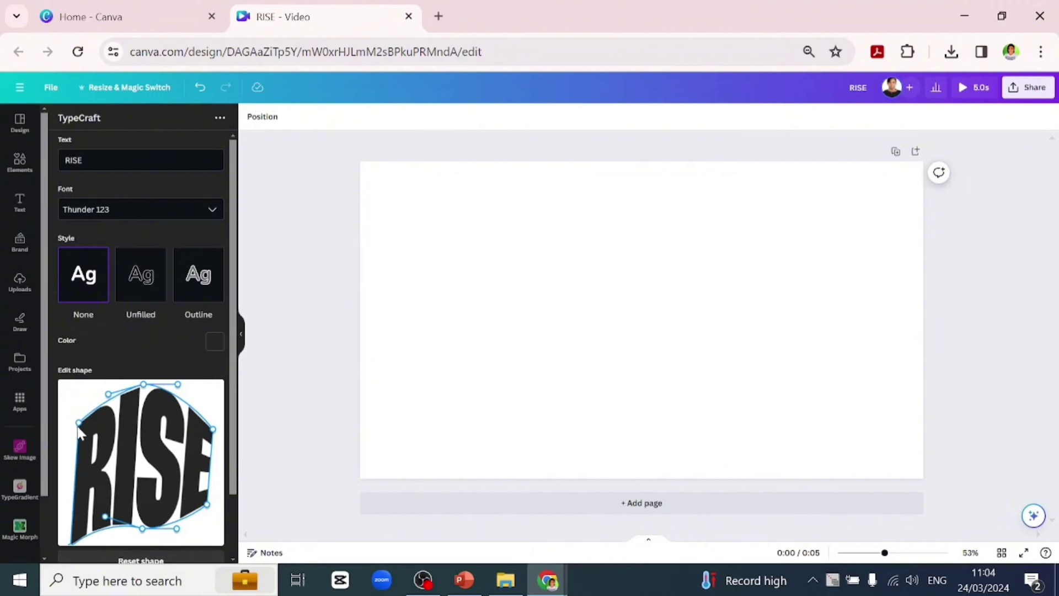
drag(78, 424, 61, 391)
drag(142, 528, 176, 525)
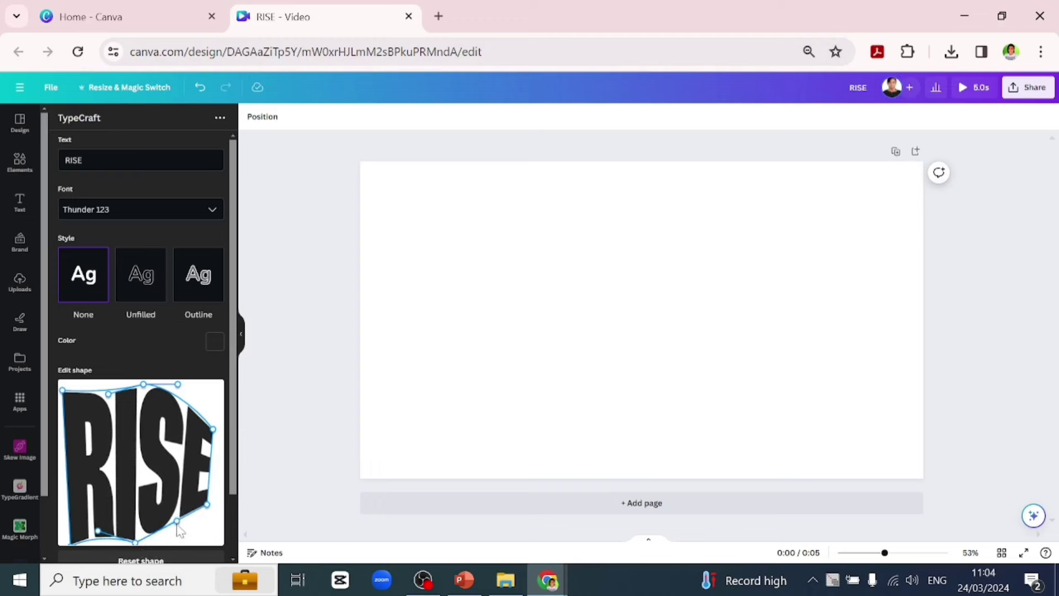
drag(213, 429, 221, 403)
drag(207, 504, 215, 531)
drag(136, 542, 139, 494)
drag(143, 384, 143, 425)
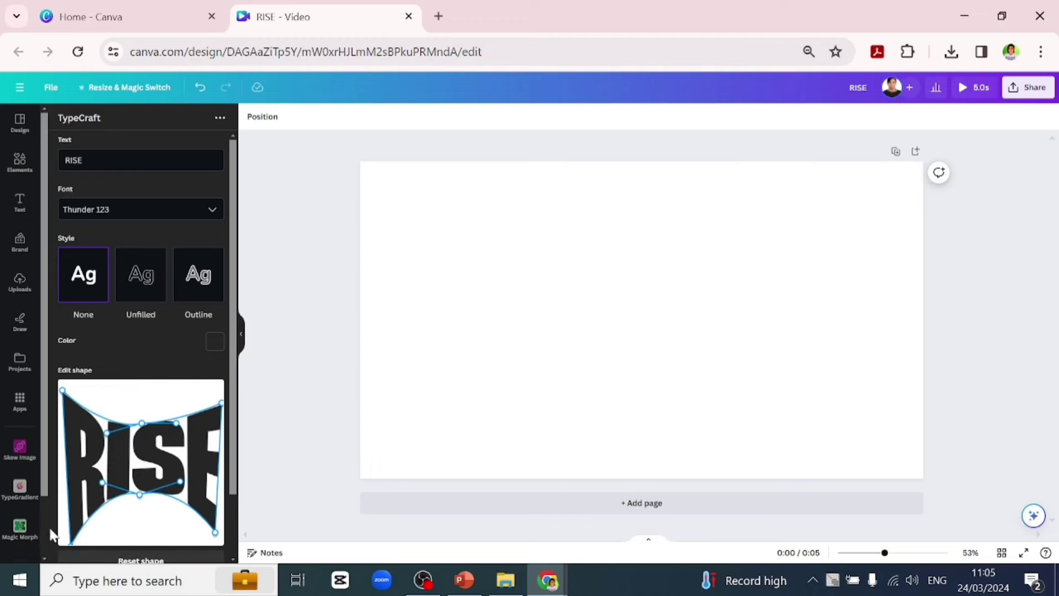
- Add the warped RISE text to the page, enlarge it to almost the full page height and centre it
scroll(117, 528, down, 2)
click(115, 531)
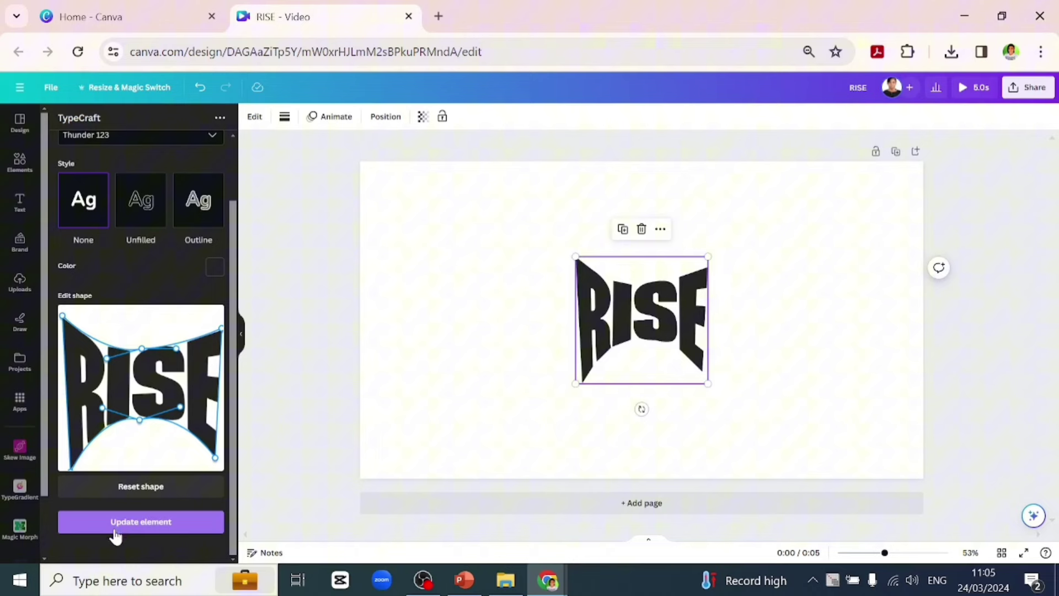
drag(575, 384, 413, 458)
drag(516, 395, 554, 326)
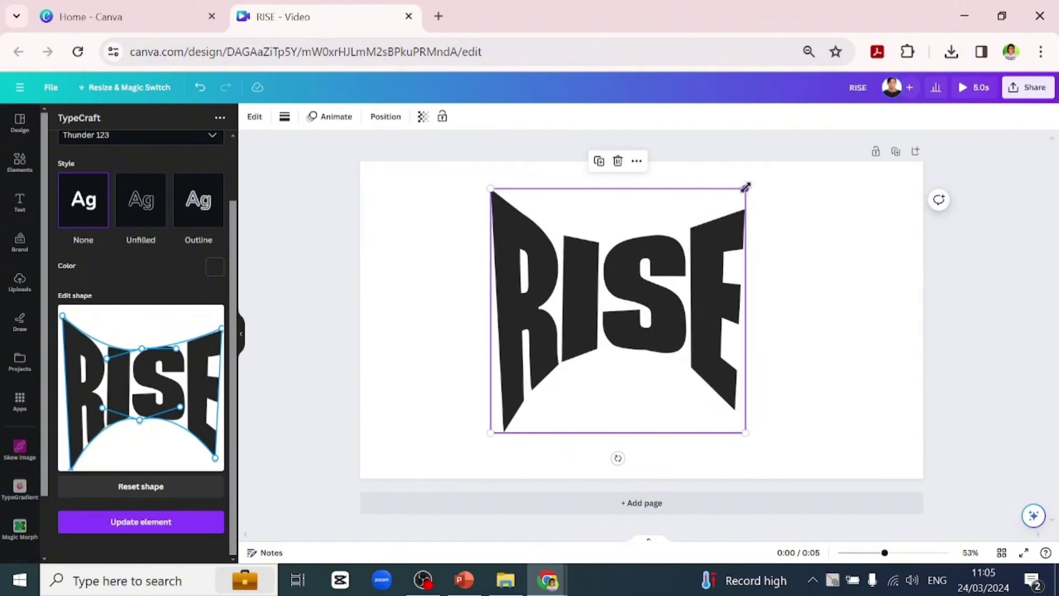
drag(746, 185, 769, 166)
drag(489, 432, 447, 479)
drag(531, 394, 549, 396)
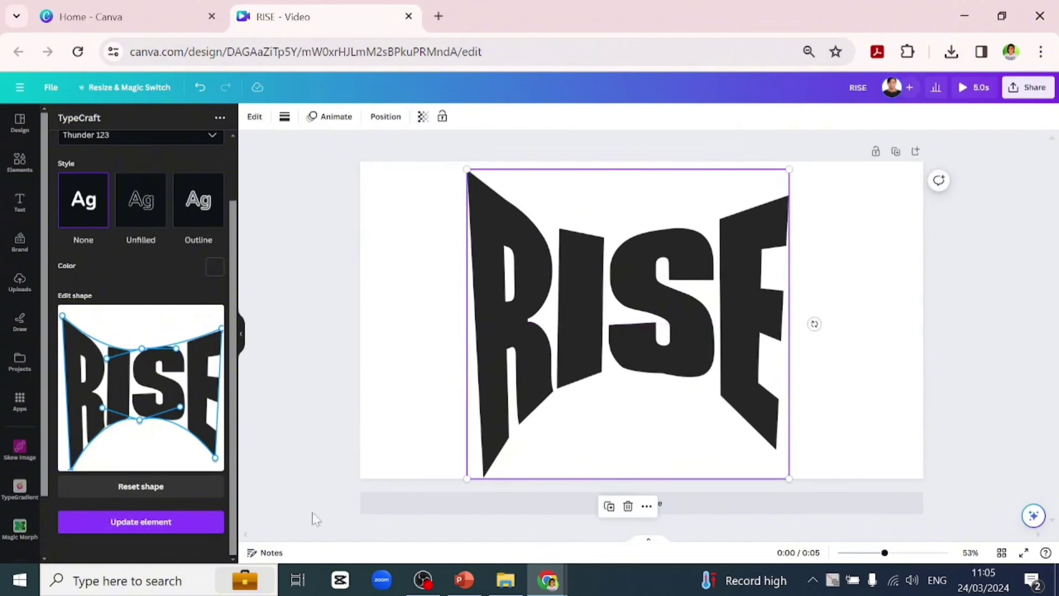
drag(612, 288, 628, 302)
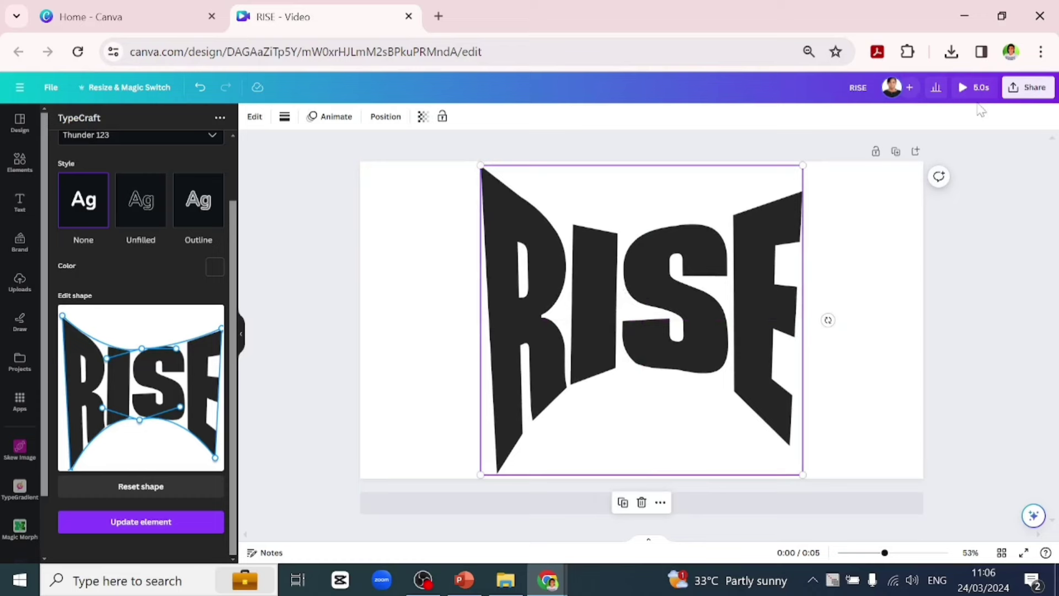
- Download the RISE design as a PNG at size 1 (1,920 × 1,080 px)
click(1015, 91)
click(885, 369)
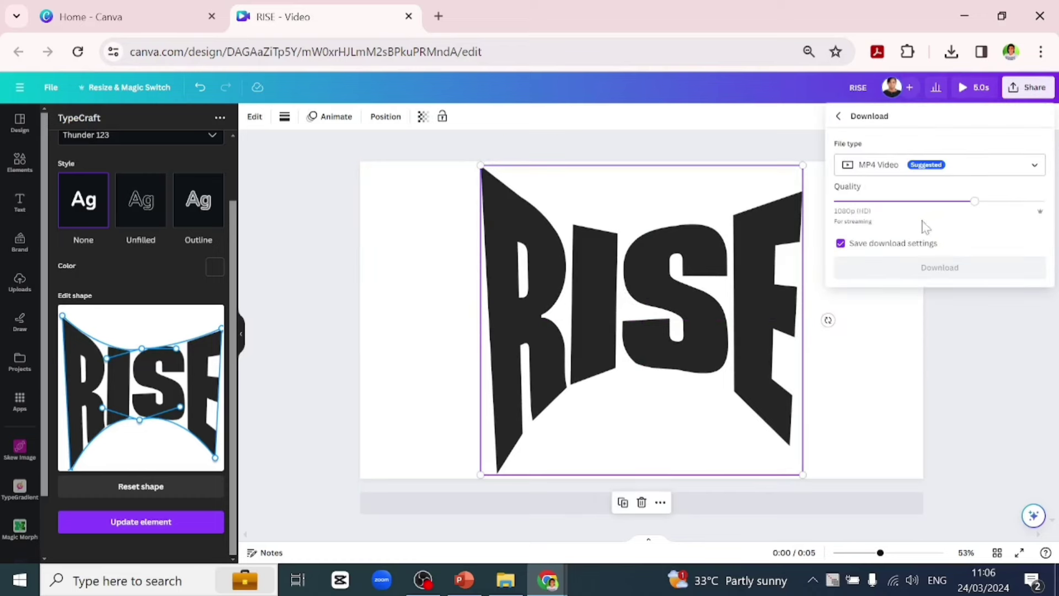
click(971, 170)
click(922, 236)
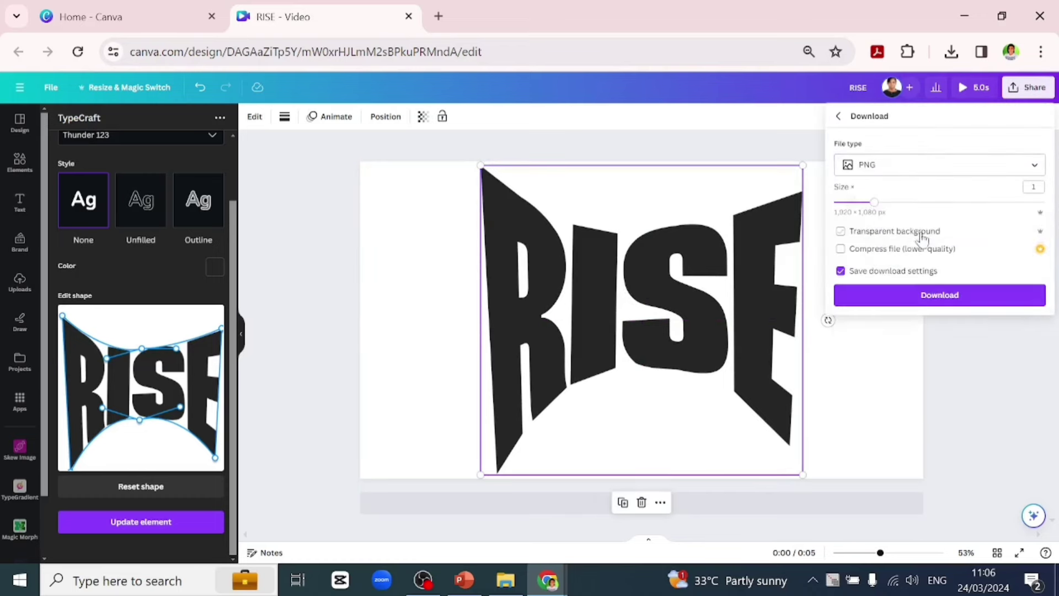
click(912, 300)
- Open Convertio in a new browser tab and upload the RISE PNG from the Videos folder
click(439, 16)
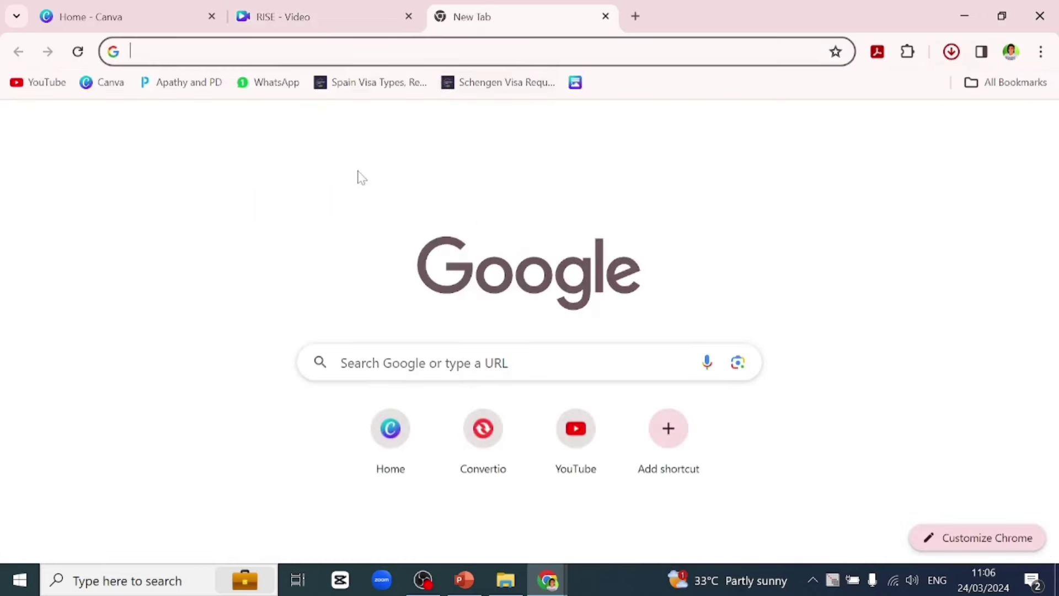
click(359, 51)
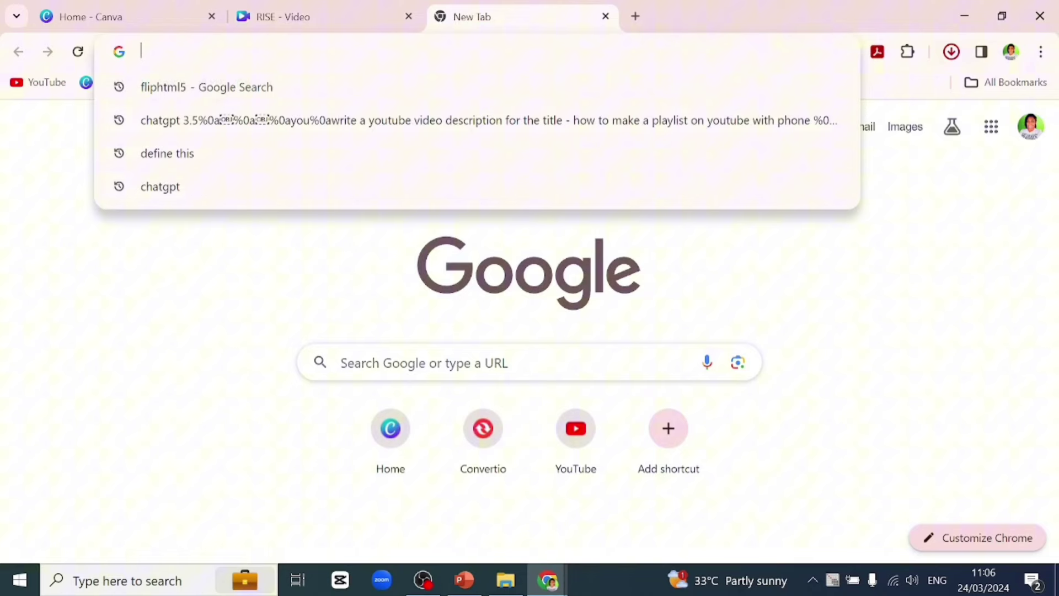
click(488, 471)
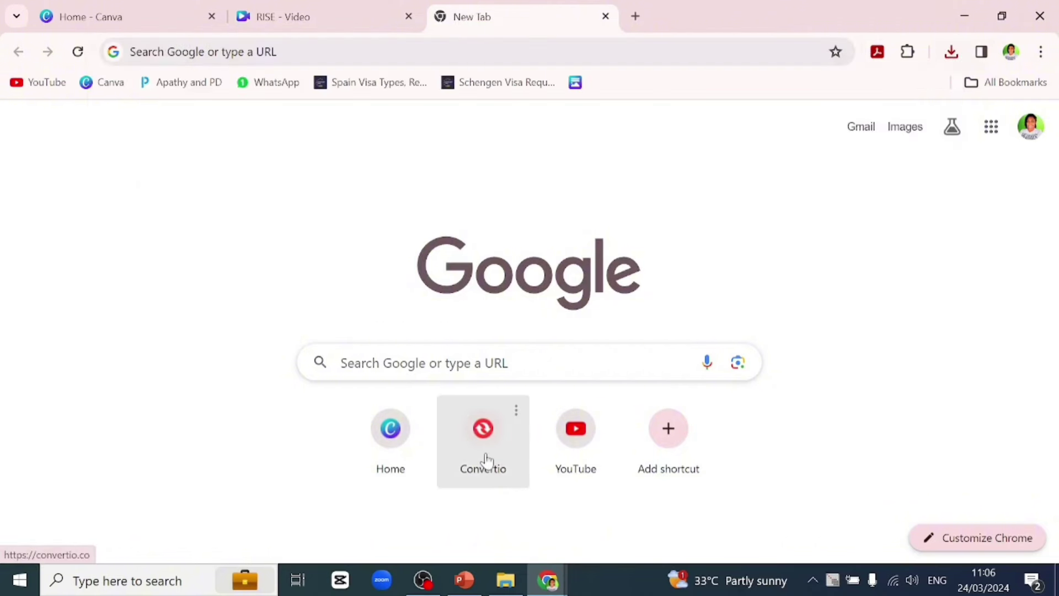
click(485, 460)
click(478, 507)
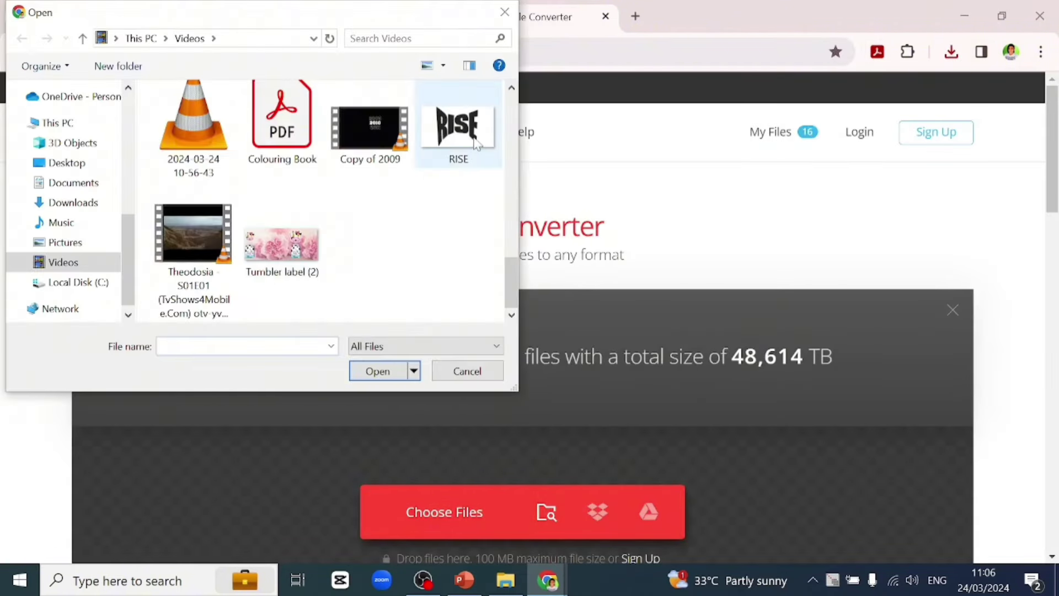
double_click(475, 142)
- Convert RISE.png to the SVG vector format and save the result as RISE in the Videos folder
click(489, 317)
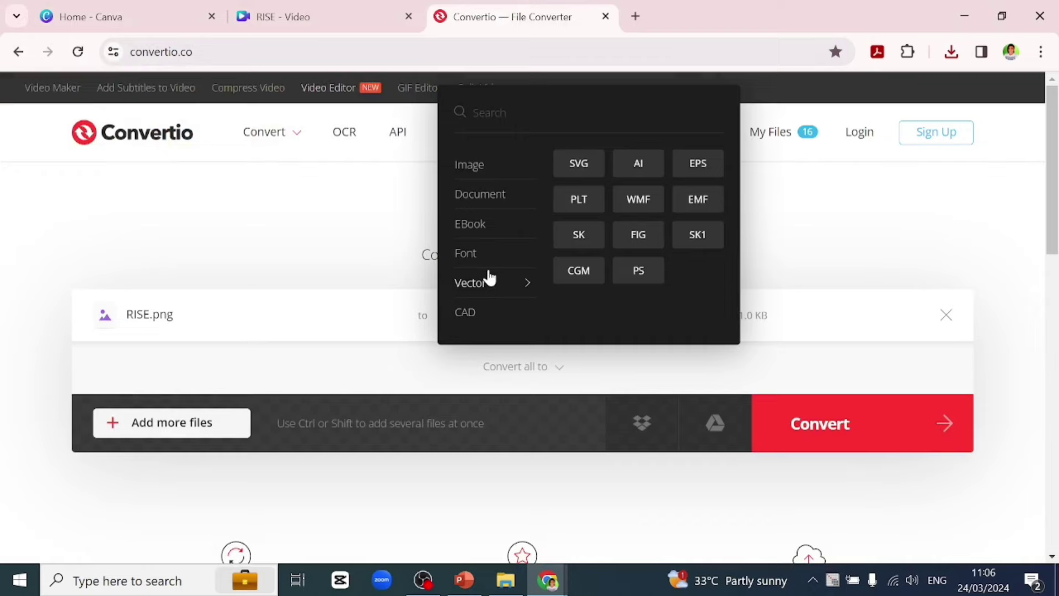
click(578, 164)
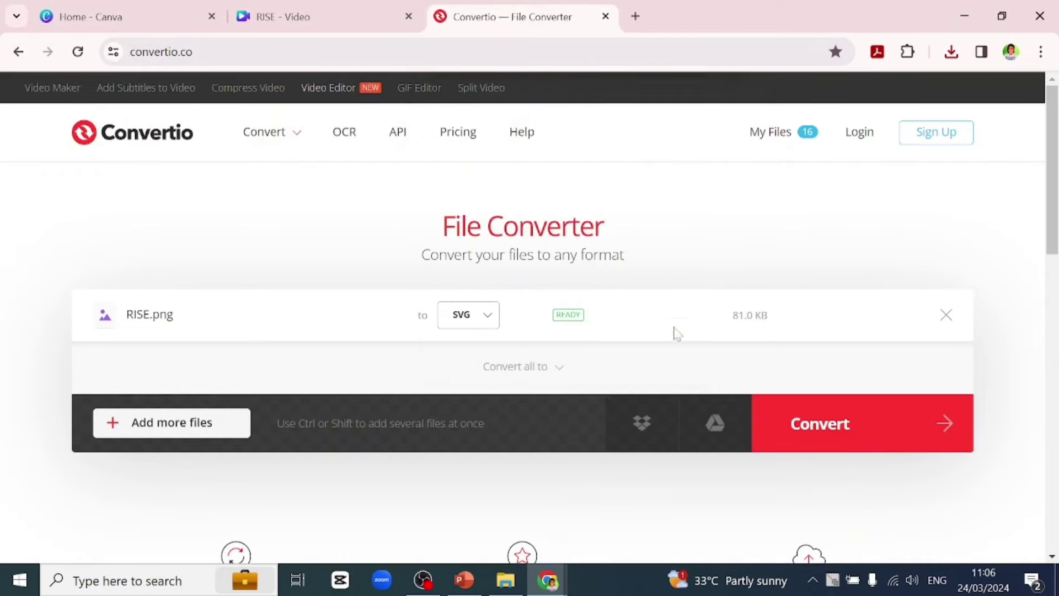
click(792, 426)
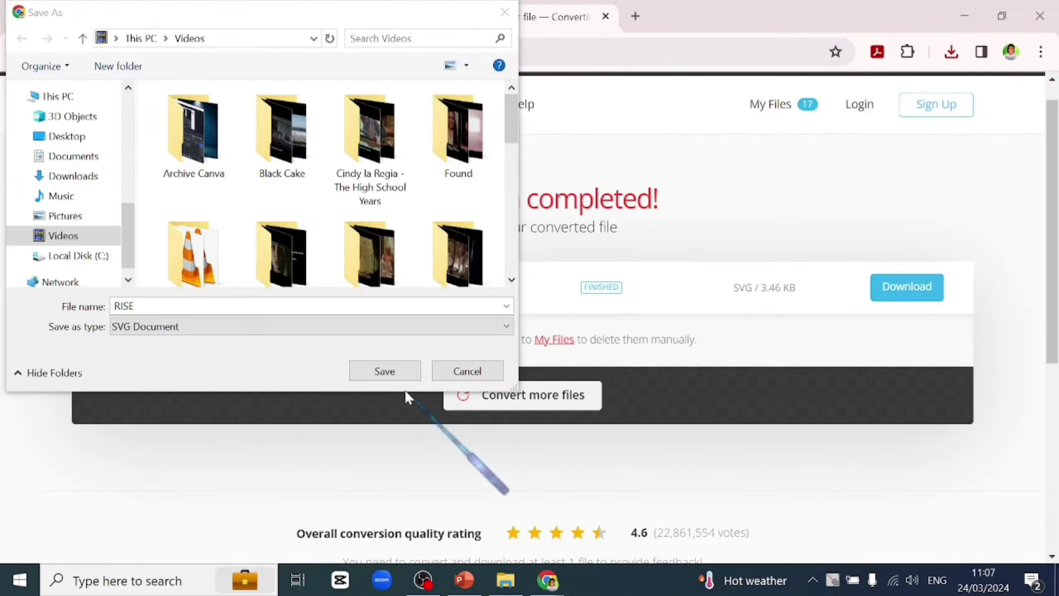
click(402, 376)
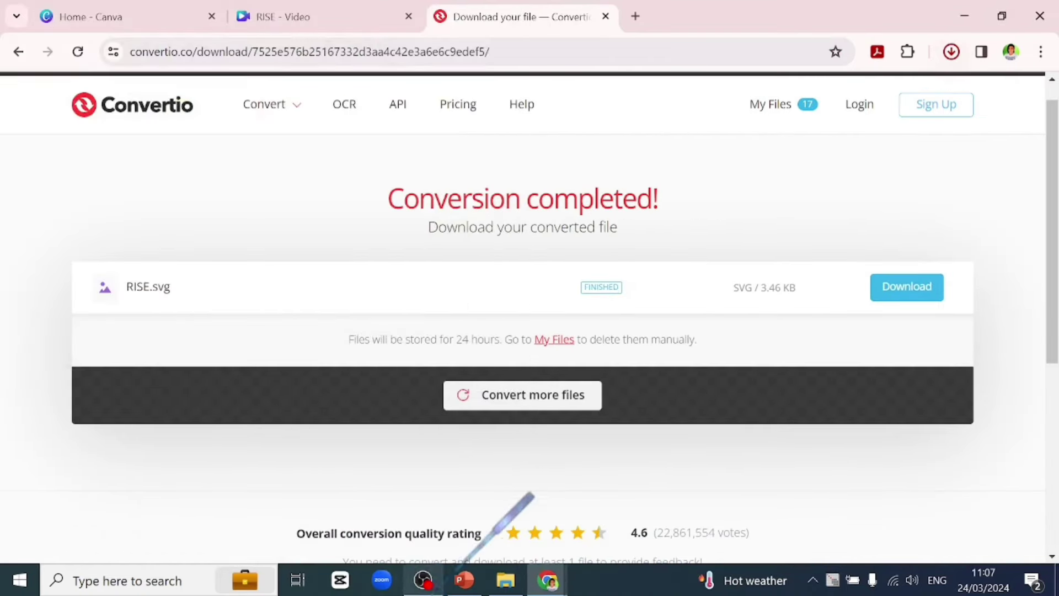
- Switch to PowerPoint and delete the subtitle and title placeholders from the slide
click(458, 581)
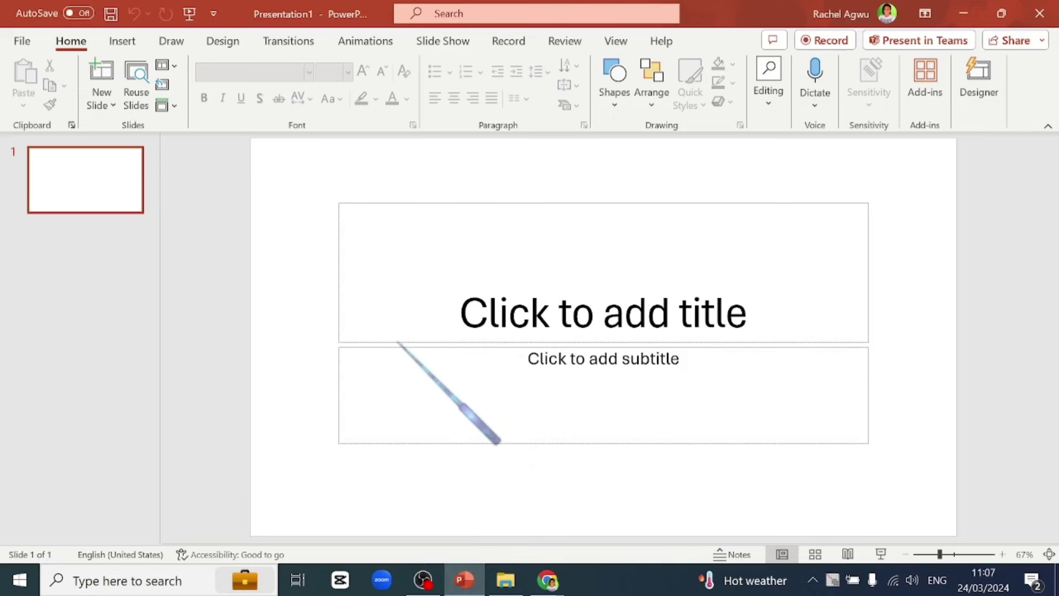
click(390, 445)
key(Delete)
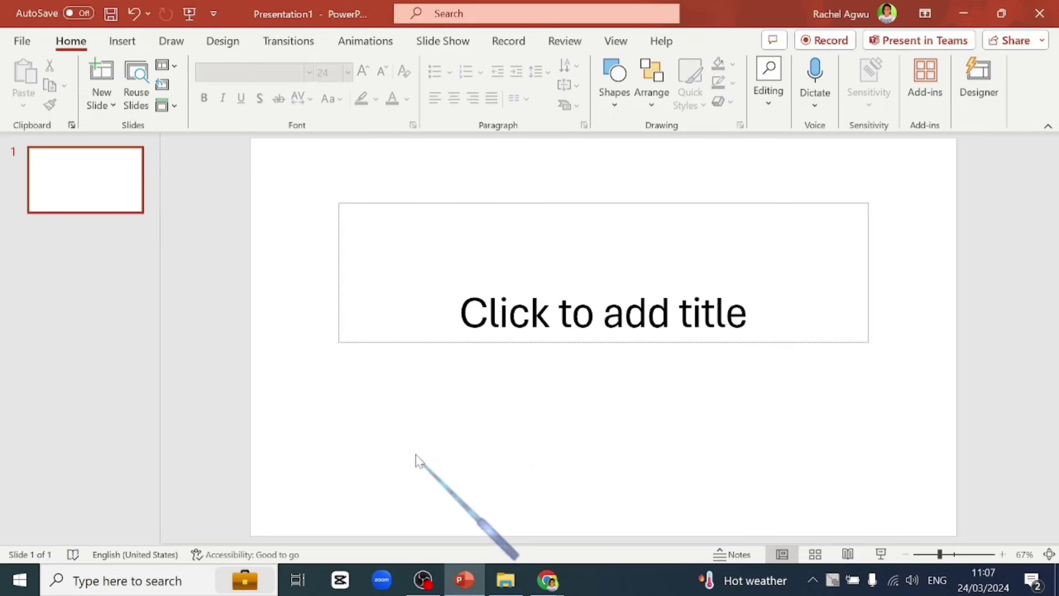
click(471, 345)
key(Delete)
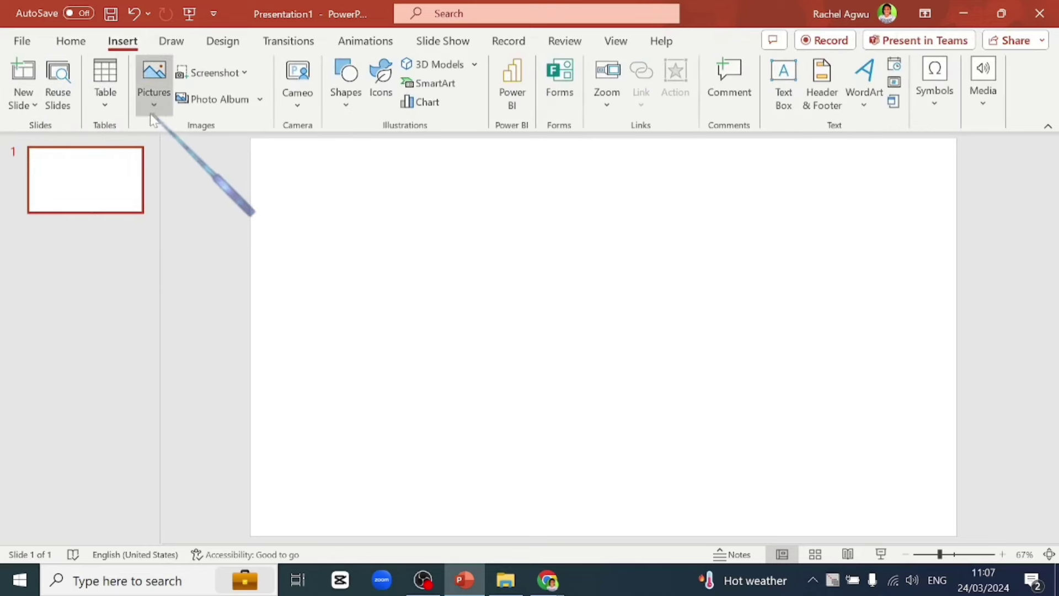
- Insert the RISE SVG from the Videos folder onto the slide and convert it to a shape
click(172, 160)
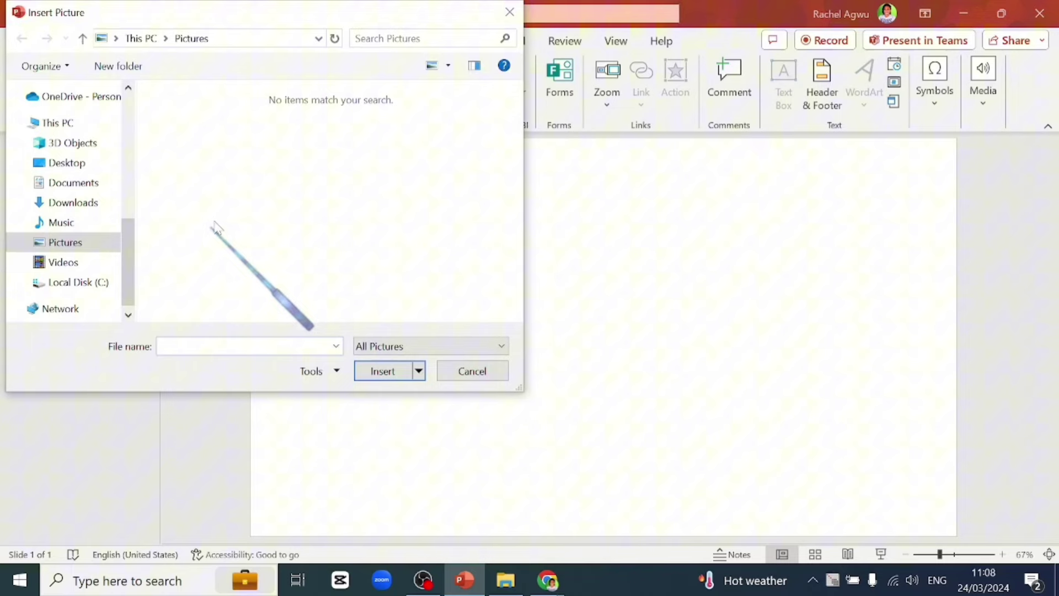
click(77, 263)
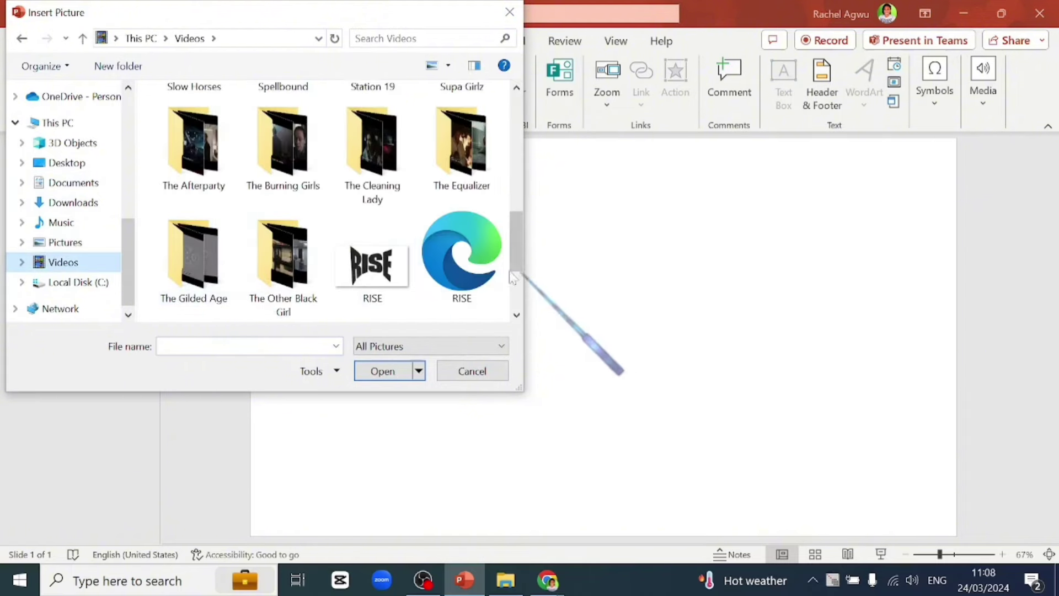
click(469, 281)
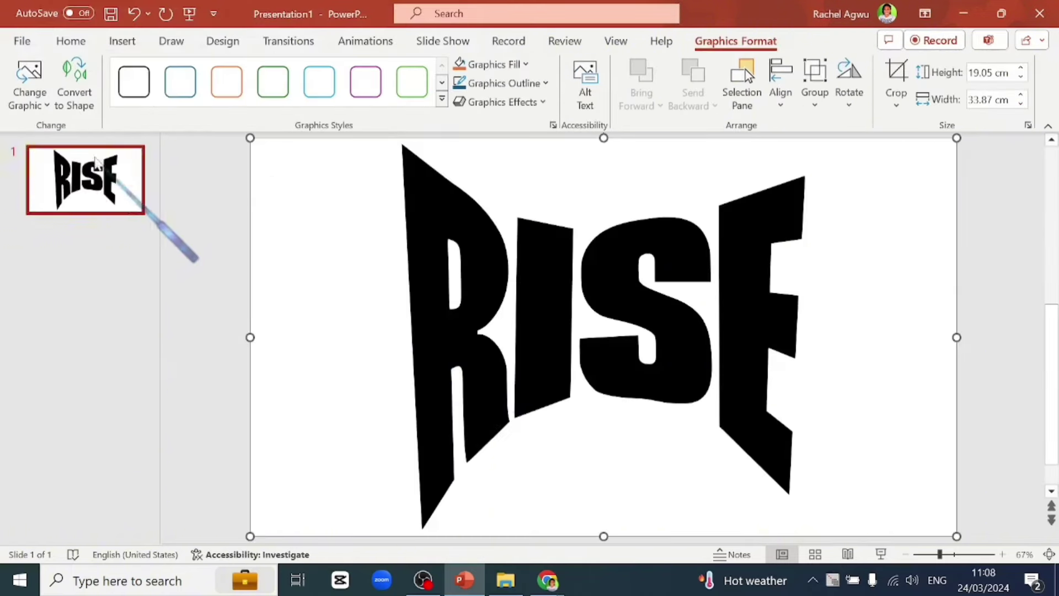
click(75, 91)
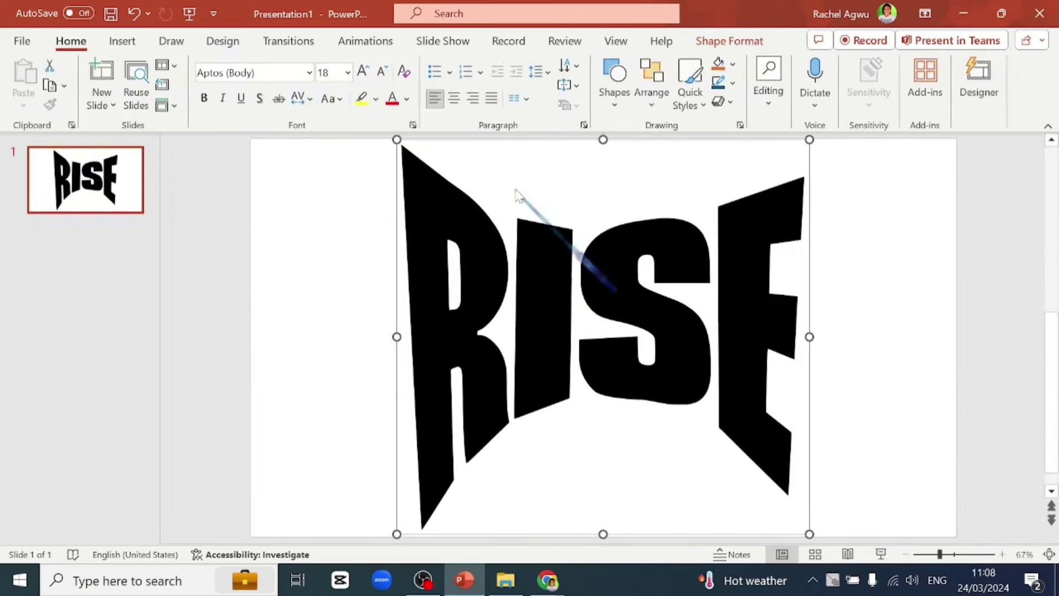
- Fill the RISE shape with the Tumbler label (2) picture from the Videos folder
click(732, 65)
click(764, 322)
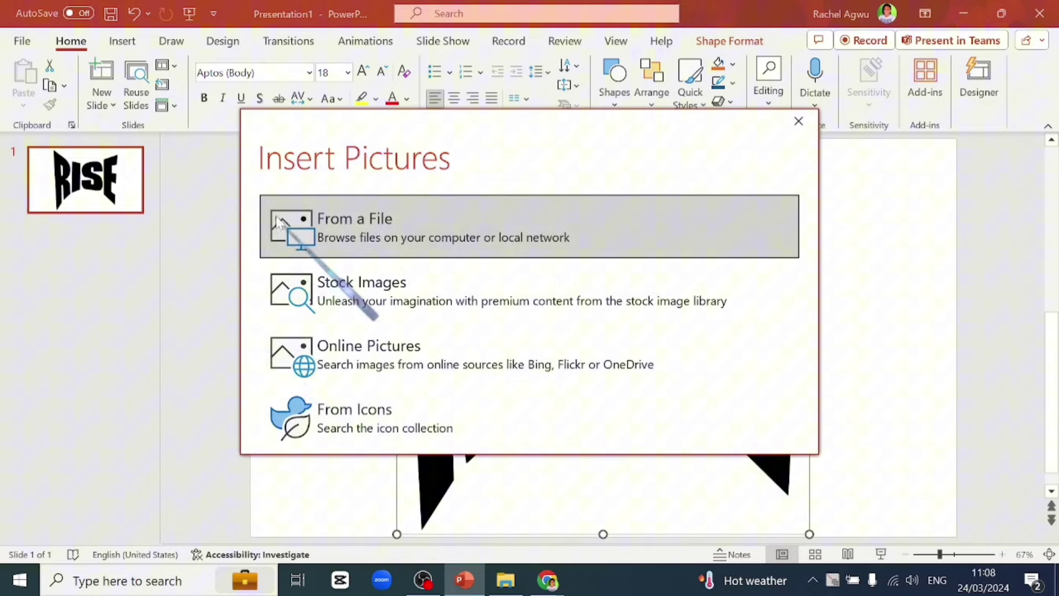
click(278, 222)
click(205, 274)
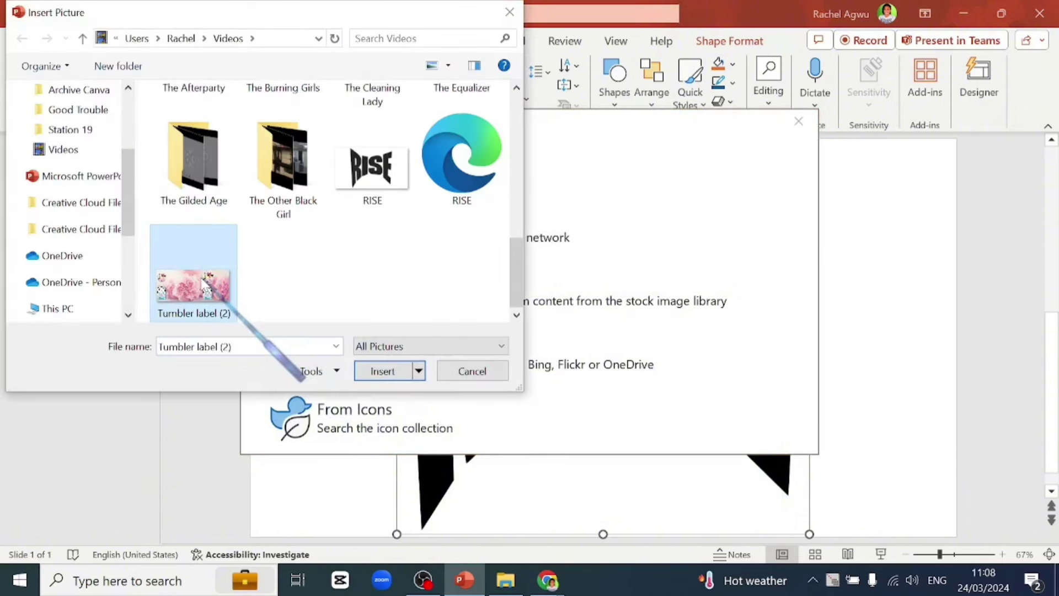
double_click(203, 281)
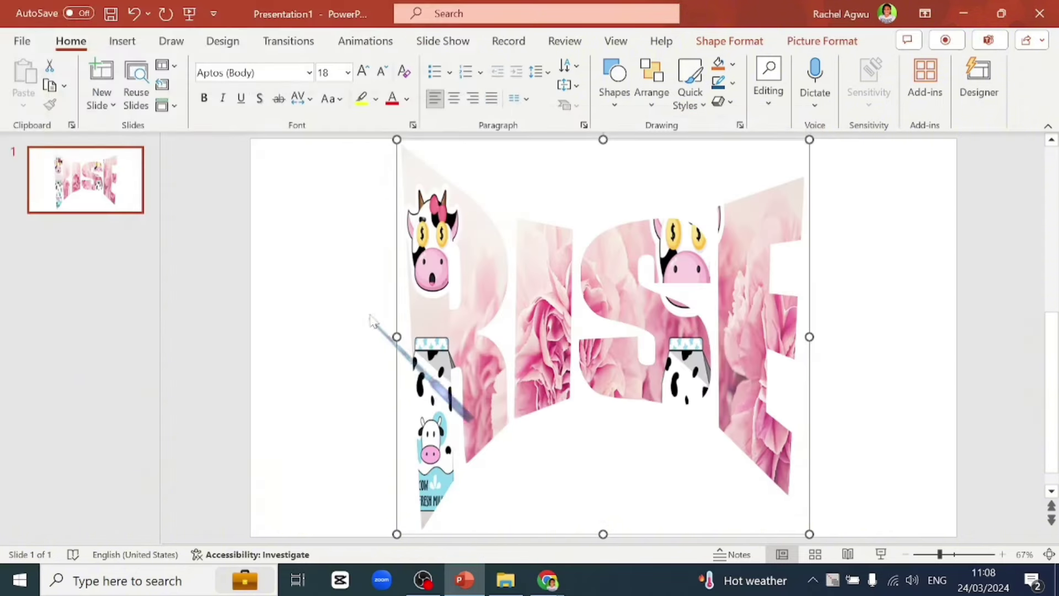
- Save the presentation as a PDF named RISE in the Documents folder
click(21, 41)
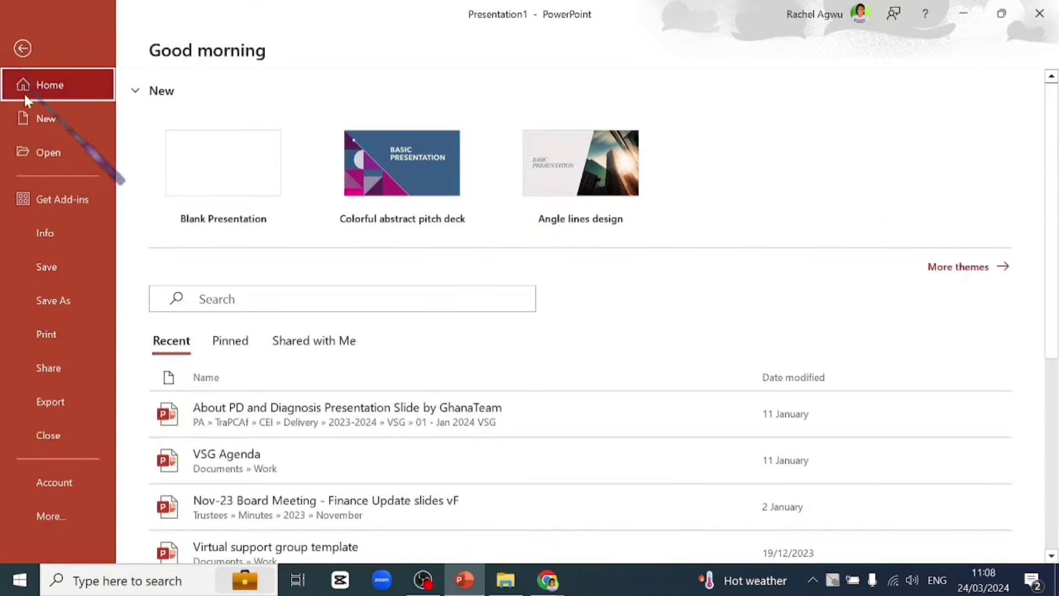
click(58, 304)
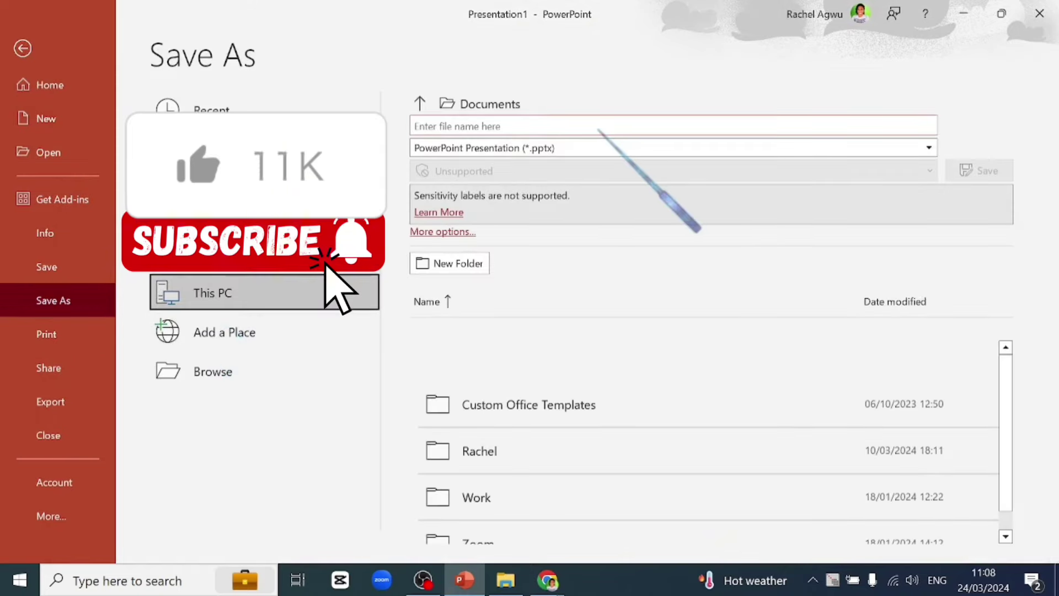
text(RISE)
click(593, 148)
click(552, 218)
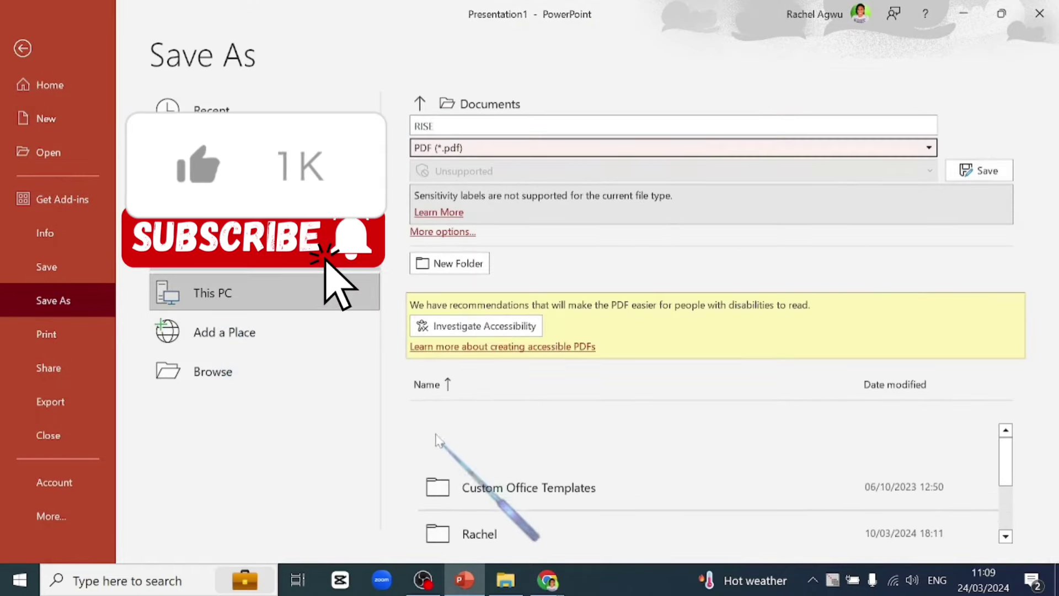
click(973, 170)
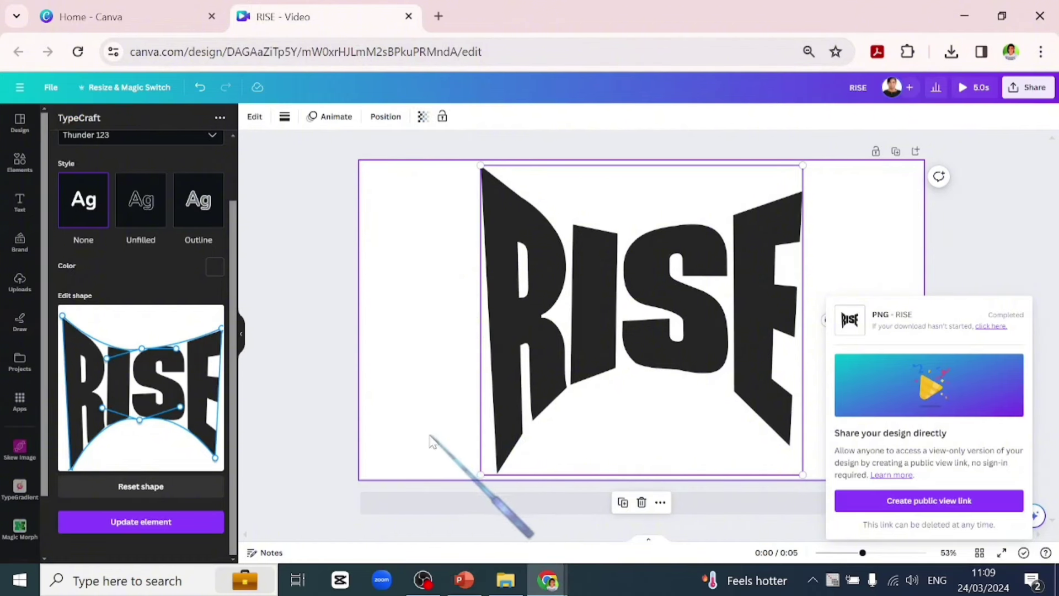
- In Canva, delete the warped lettering from the page, then upload the RISE PDF and place its design there instead
click(557, 380)
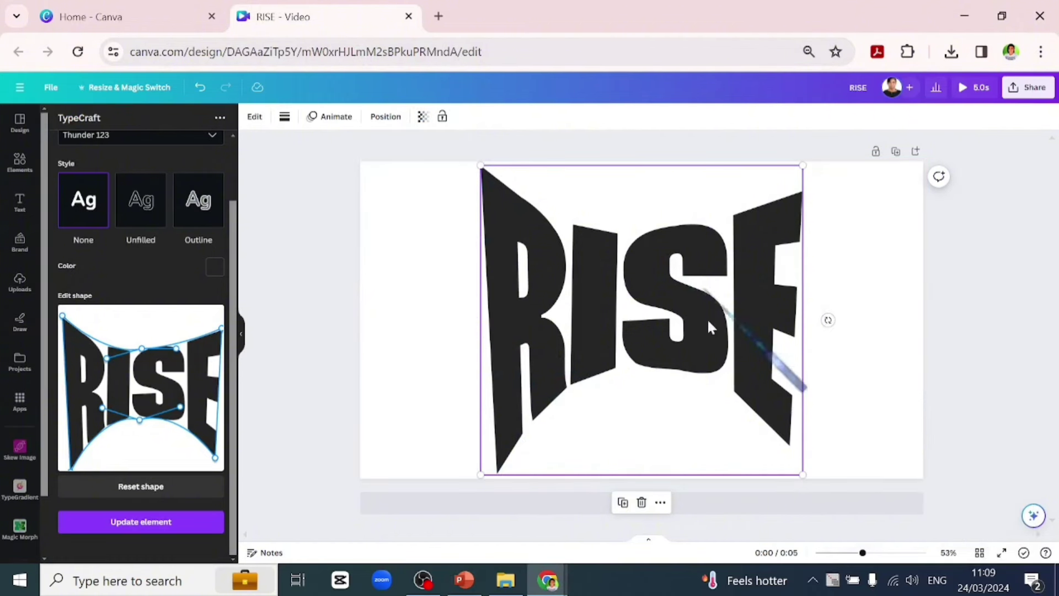
click(642, 502)
click(20, 281)
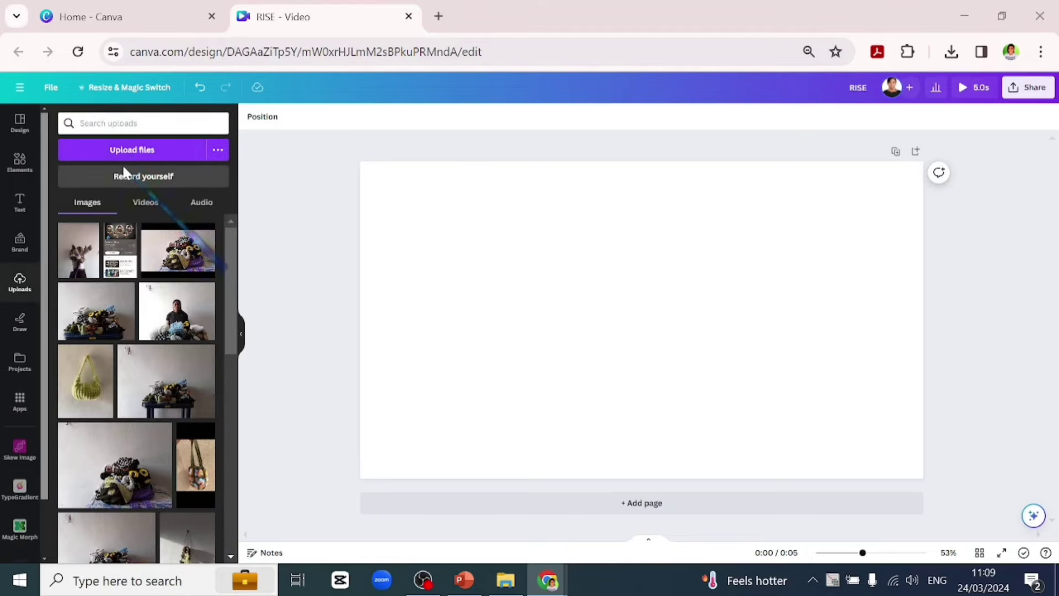
click(127, 152)
click(437, 249)
click(378, 371)
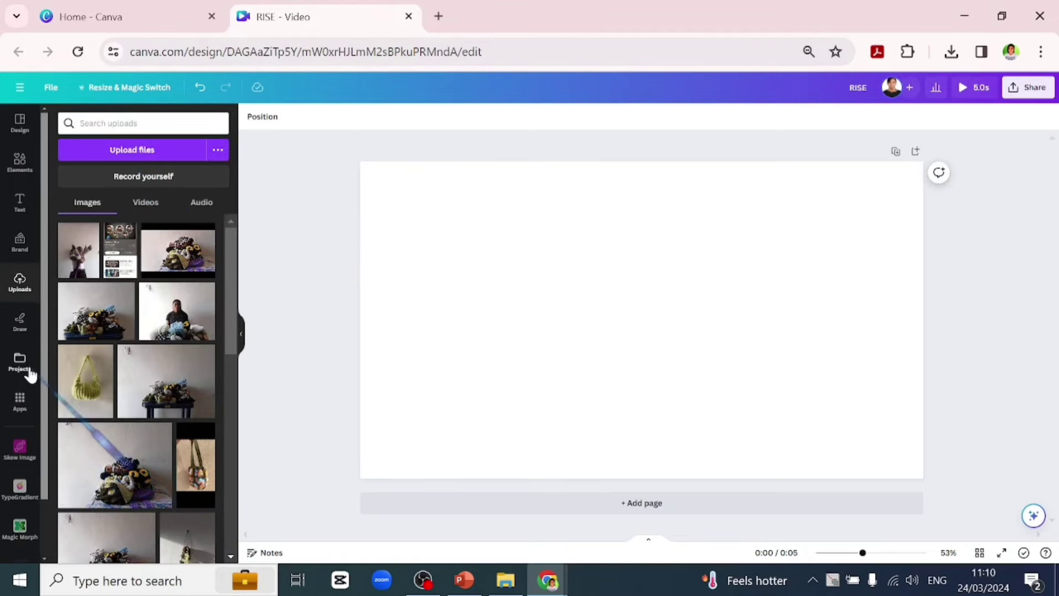
click(20, 363)
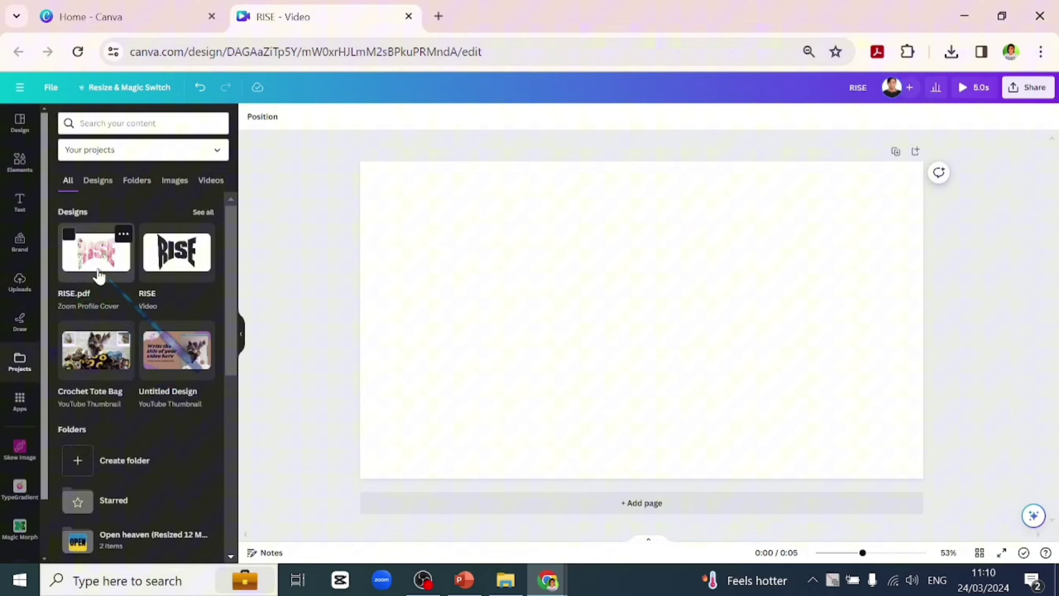
click(98, 279)
- Delete the flower and cow images from the R, I, S and E letters while keeping their empty frames
click(506, 309)
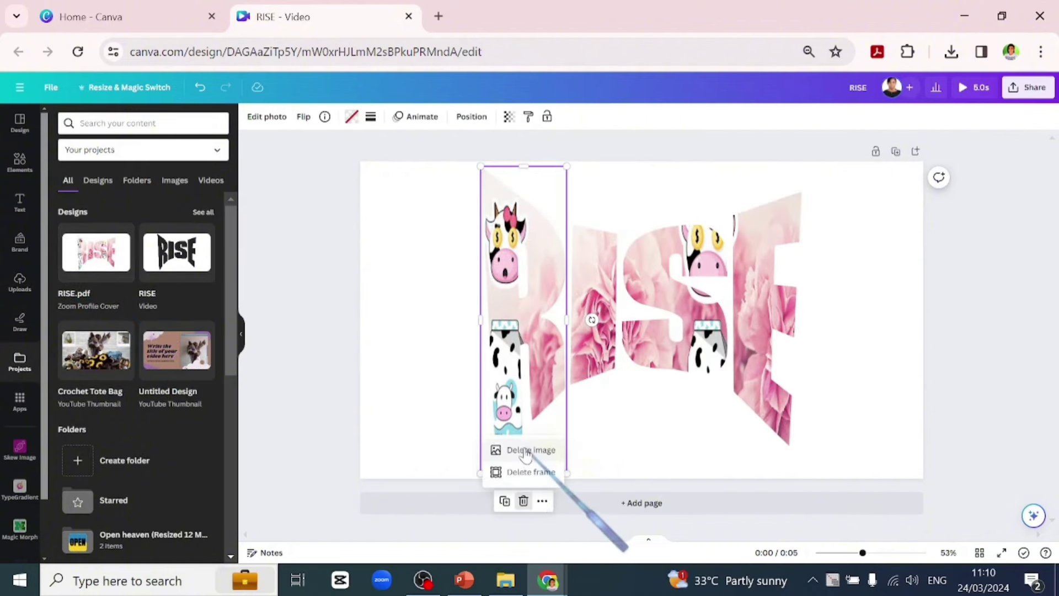
click(525, 451)
click(592, 353)
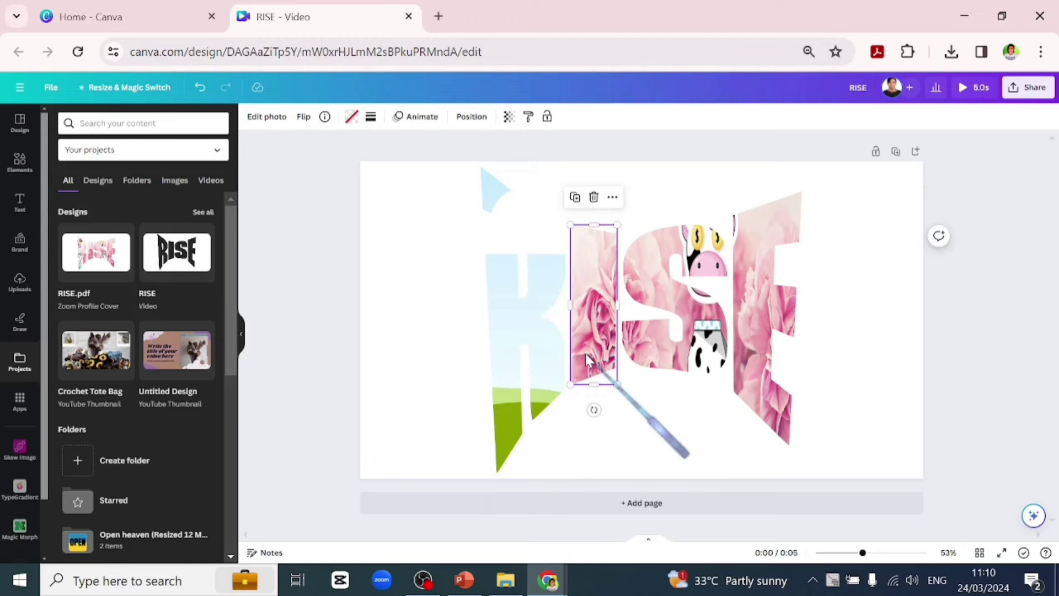
click(593, 196)
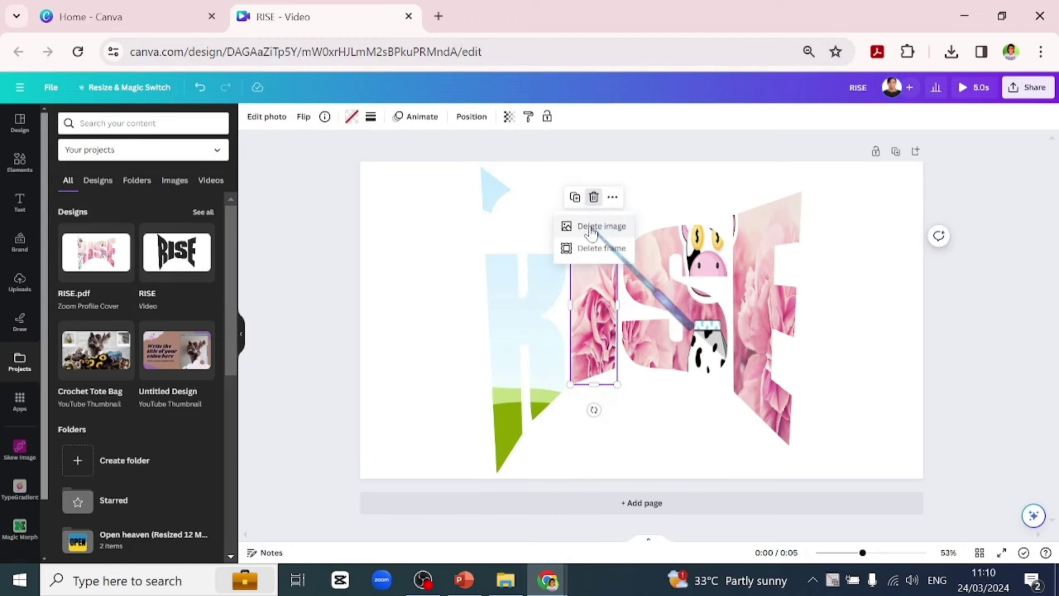
click(591, 227)
click(643, 248)
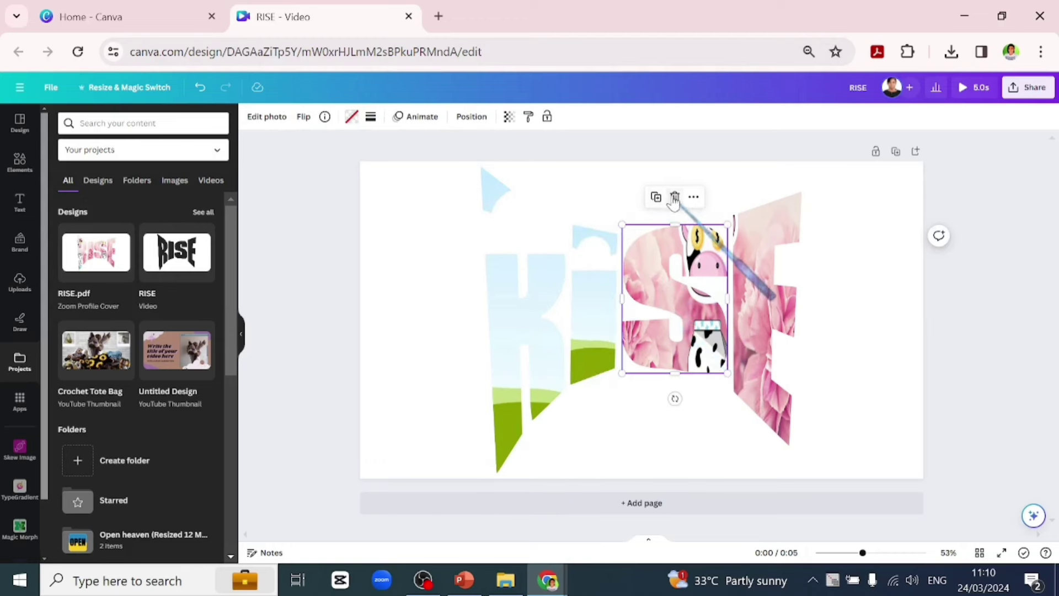
click(674, 199)
click(675, 235)
click(757, 308)
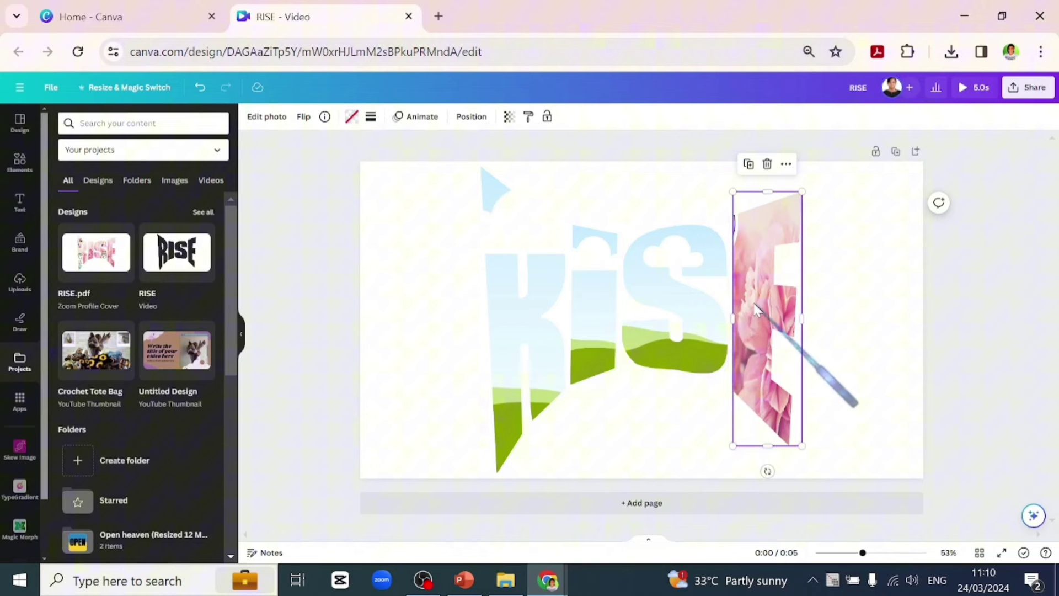
click(767, 165)
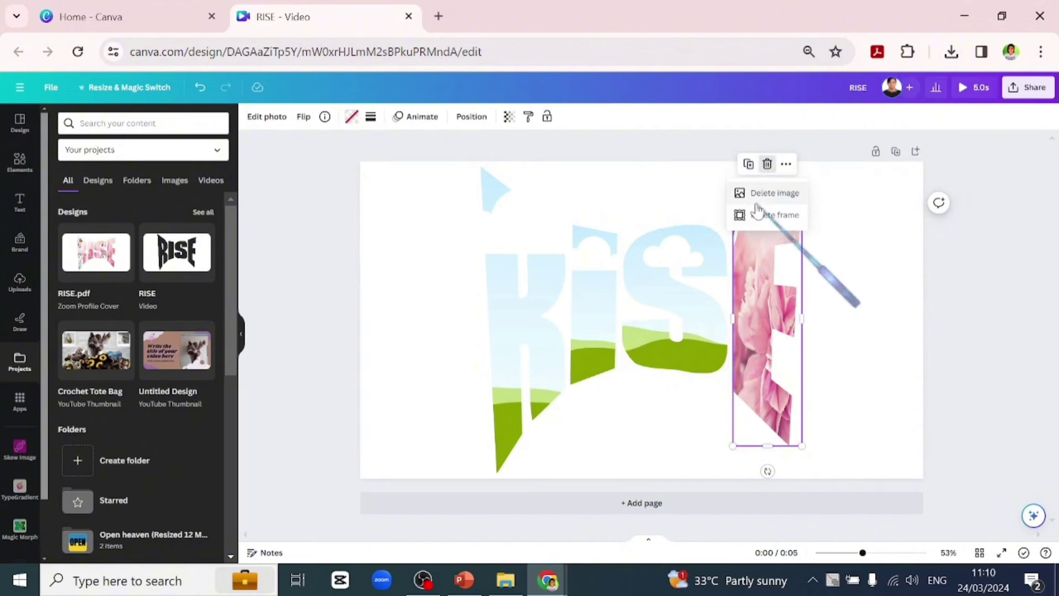
click(759, 194)
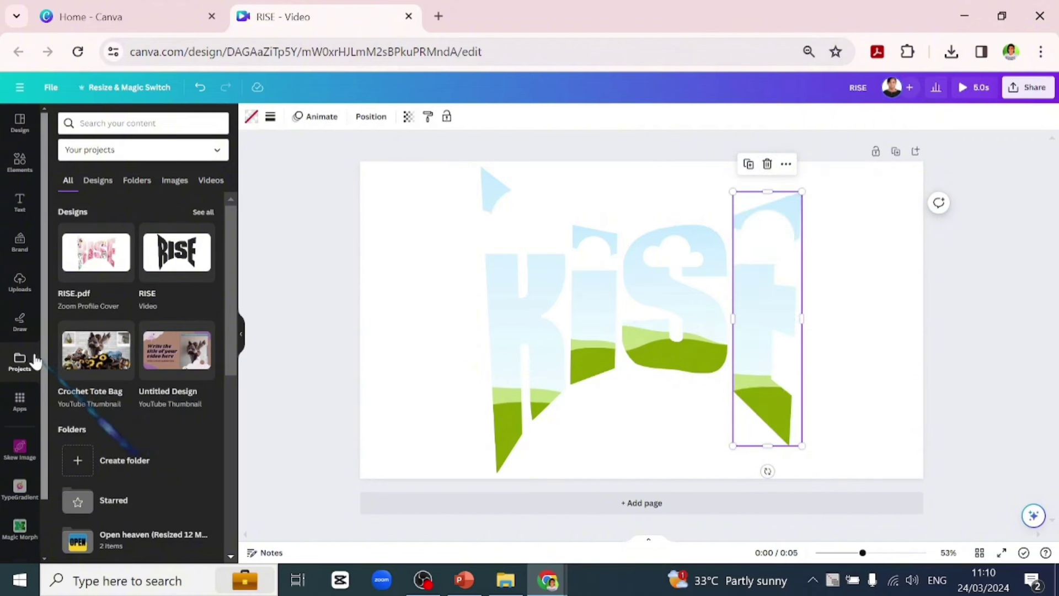
- Search the elements library for RISE and list all of its video results
click(20, 160)
text(R)
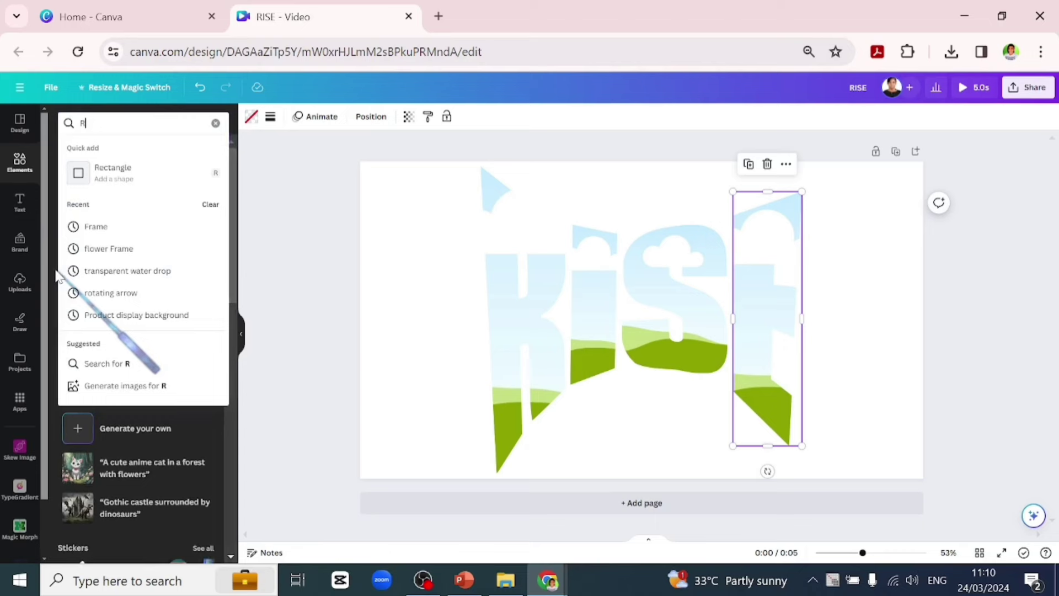
text(ISE)
key(Return)
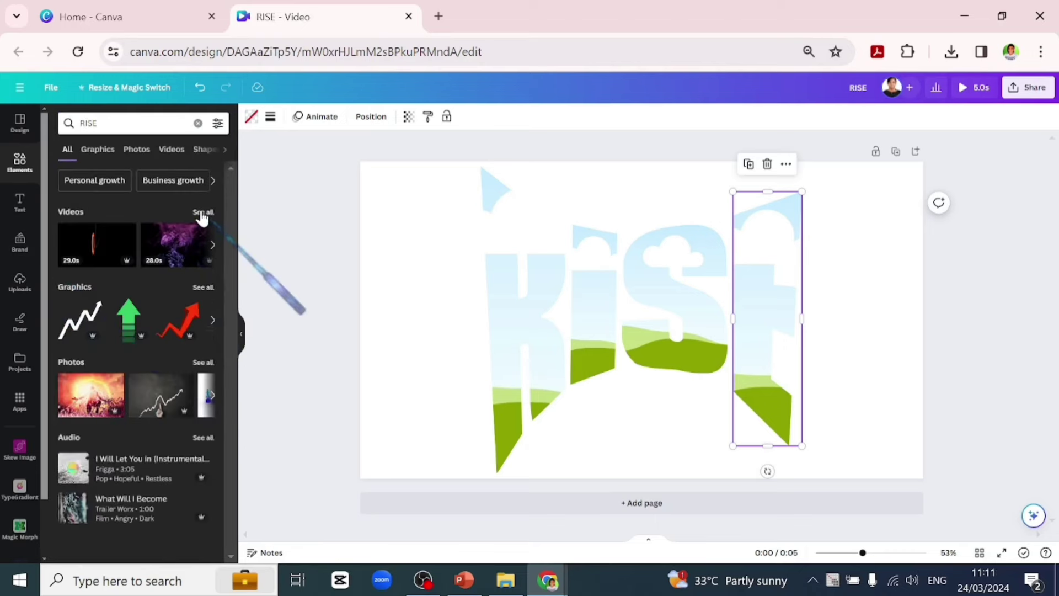
click(200, 212)
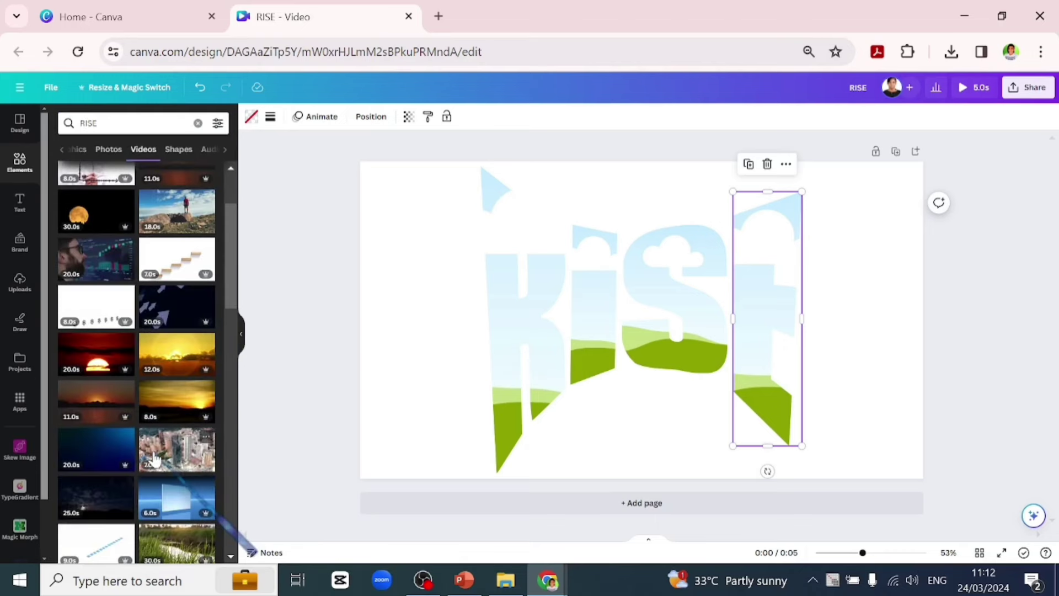
- Fill the R frame with the aerial city video and adjust its crop
drag(155, 458, 649, 322)
double_click(514, 328)
click(258, 433)
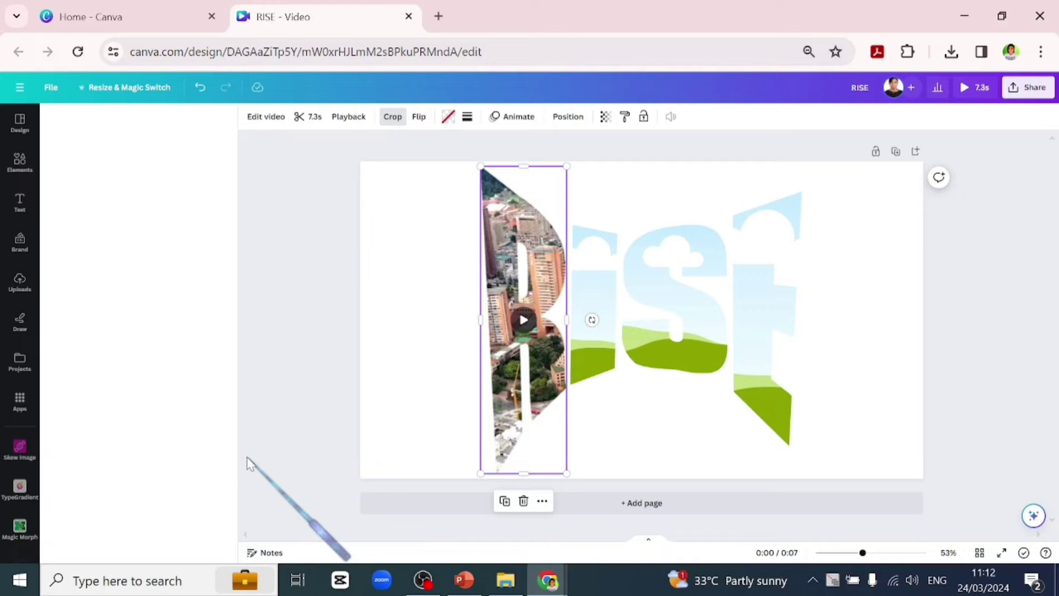
- Fill the S frame with the same aerial city video and shift its crop to the high-rise towers
click(669, 326)
drag(176, 450, 662, 315)
double_click(697, 305)
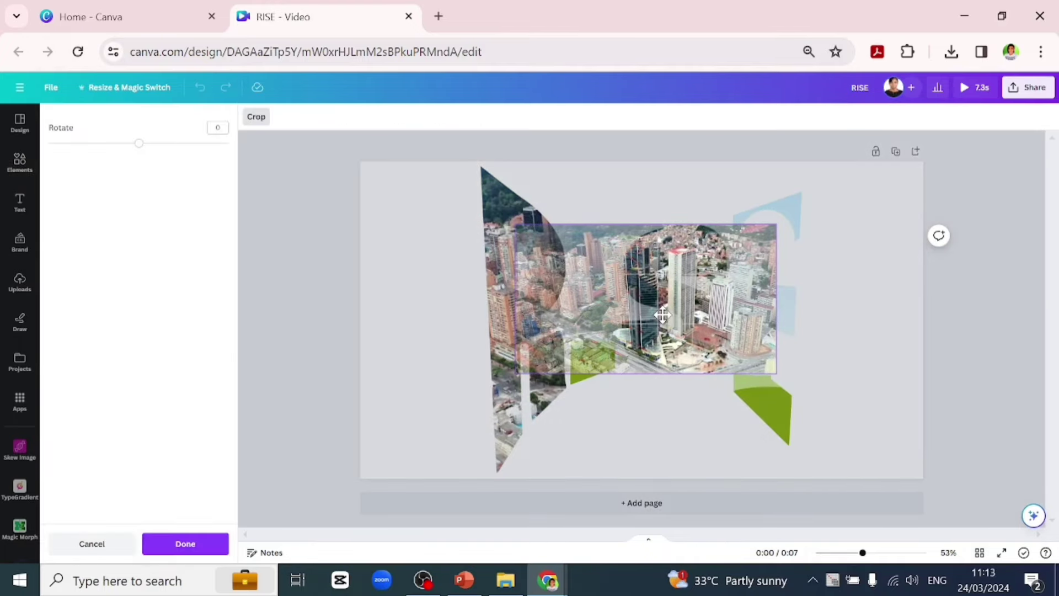
click(468, 415)
- Fill the I frame with the aerial city video and adjust the crop inside the letter
click(583, 359)
drag(190, 445, 659, 330)
double_click(594, 330)
click(272, 432)
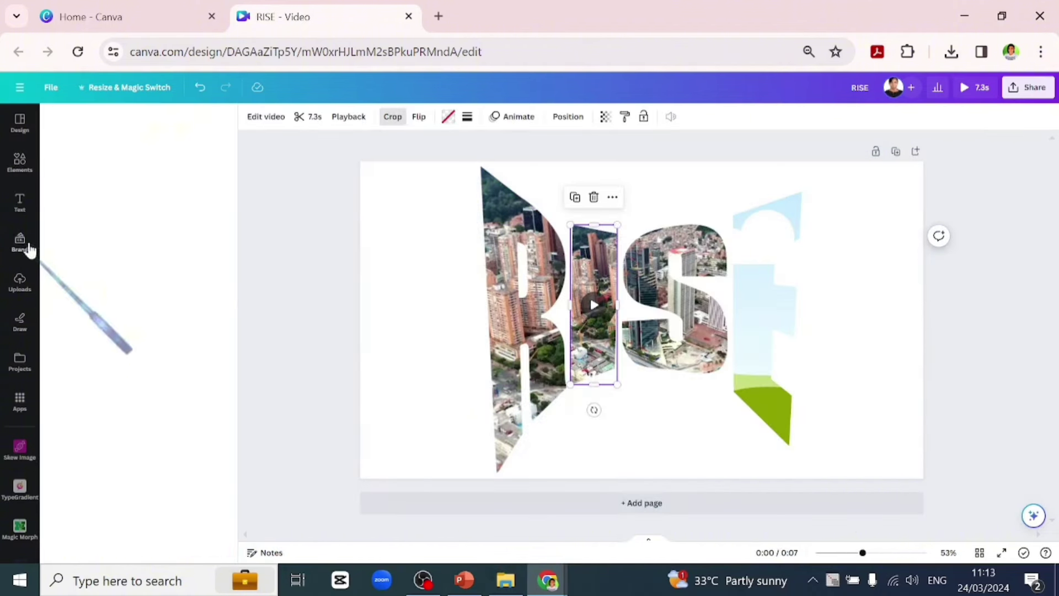
- Fill the E frame with the recently used aerial city video and shift the footage sideways within its crop
drag(77, 212, 748, 250)
double_click(739, 286)
drag(737, 289, 630, 302)
click(385, 355)
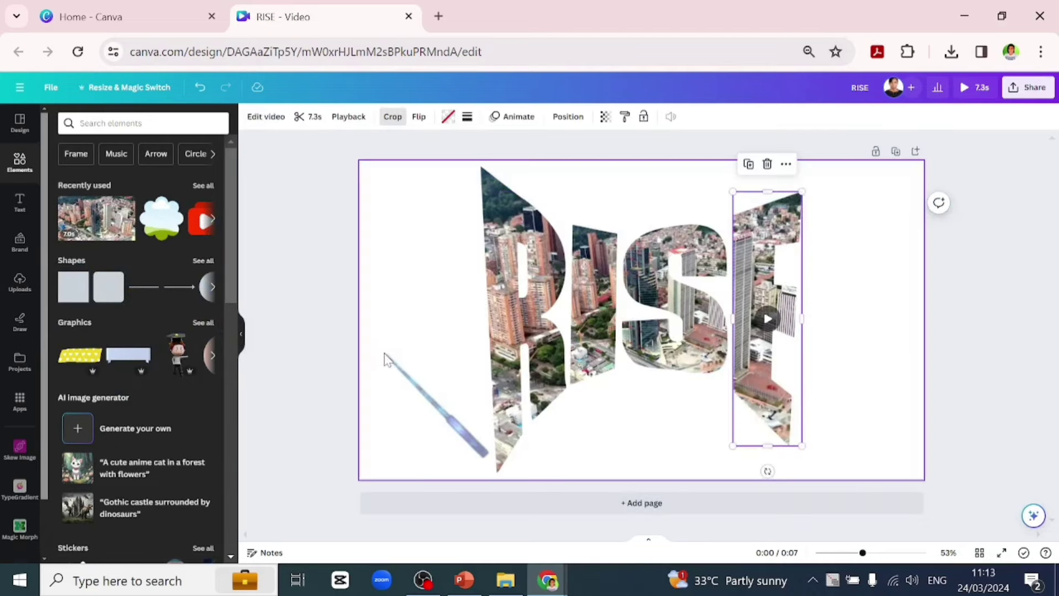
click(414, 397)
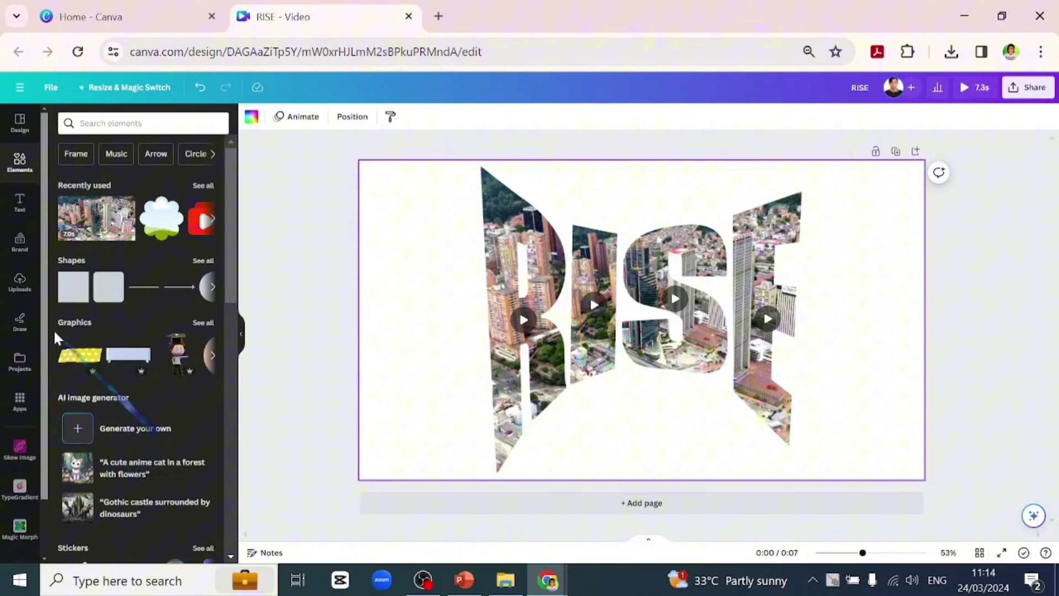
- Add the recently used dark podium photo to the page and set it as the background
click(203, 185)
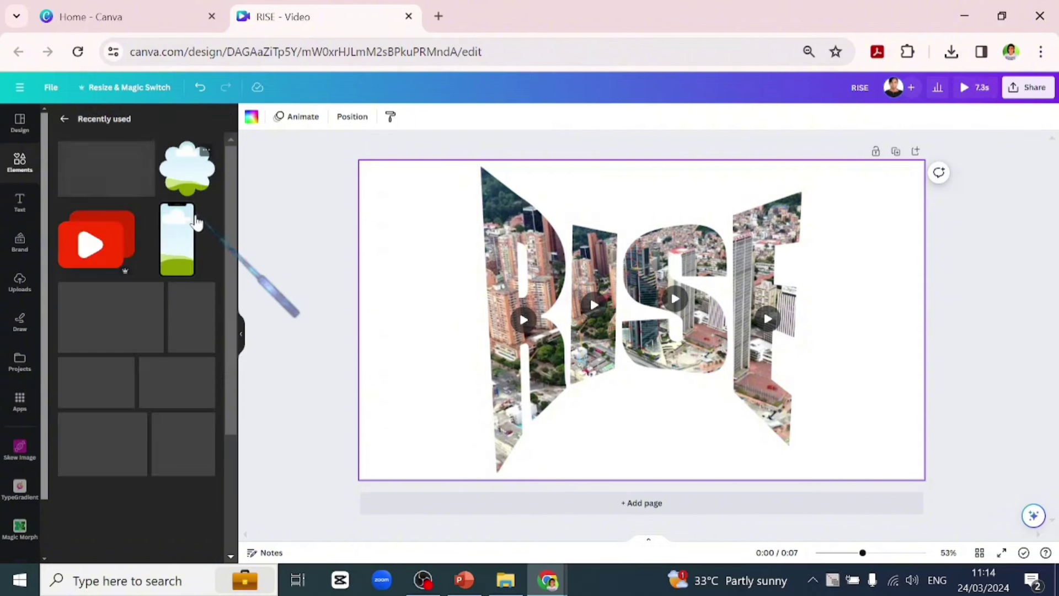
scroll(138, 331, down, 5)
click(95, 330)
drag(393, 439, 358, 462)
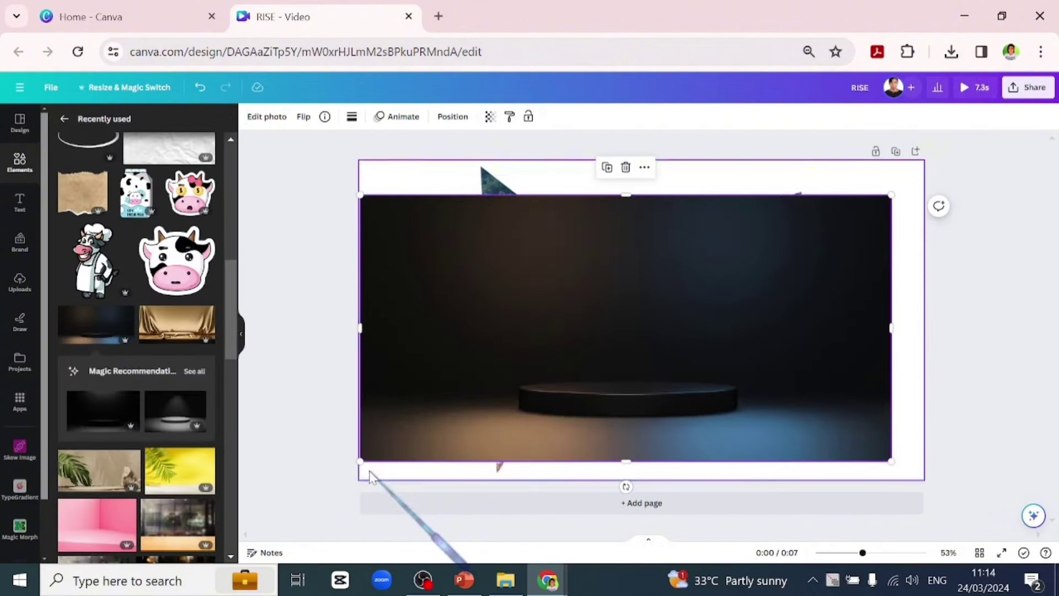
click(644, 167)
click(694, 444)
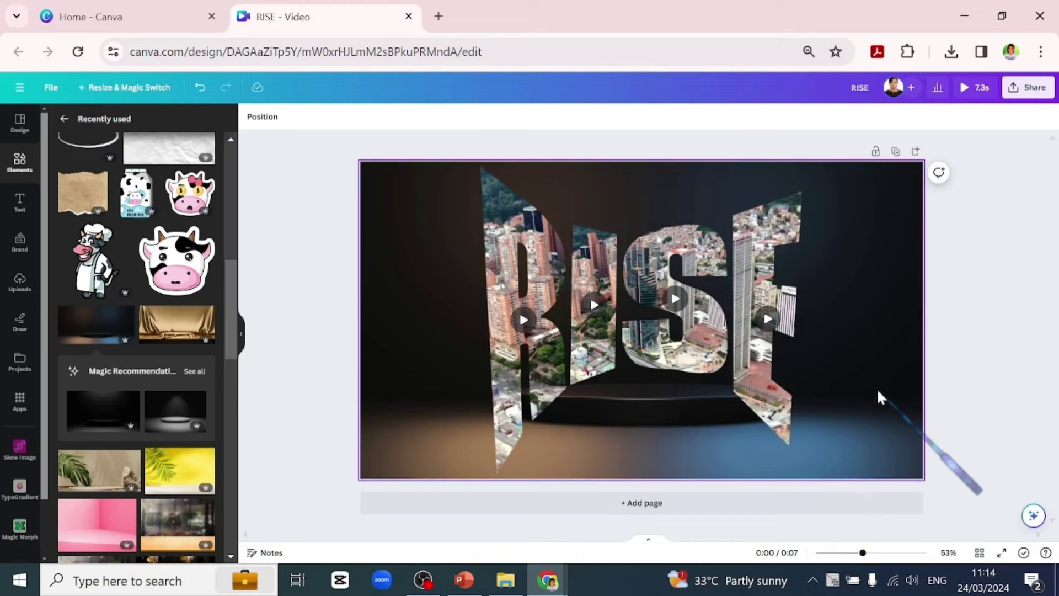
- Enlarge and reposition the background photo's crop so the podium falls outside the page
click(868, 402)
double_click(868, 401)
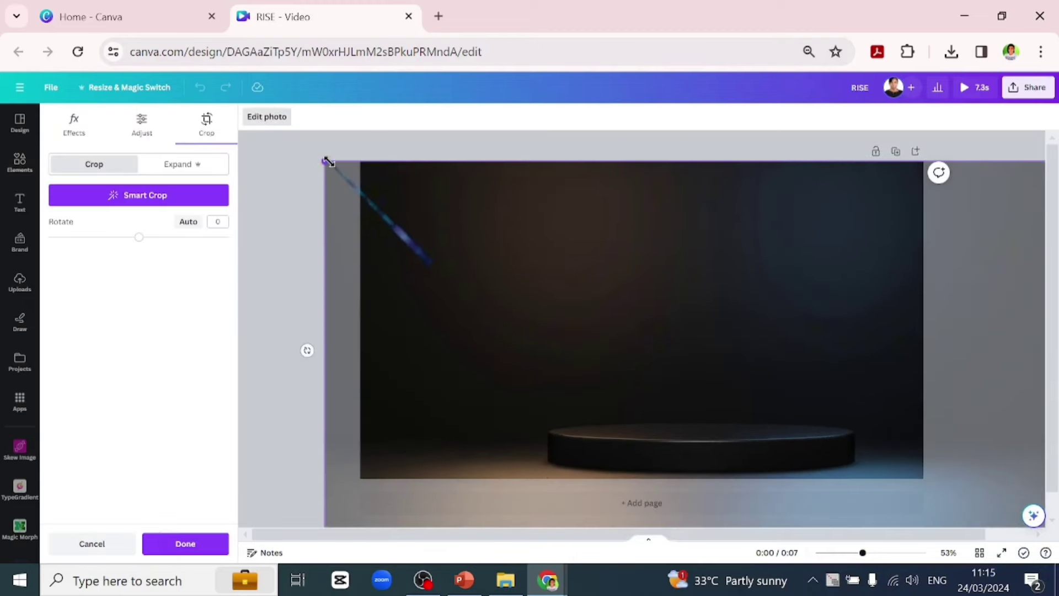
drag(328, 161, 190, 116)
drag(454, 162, 466, 264)
click(185, 545)
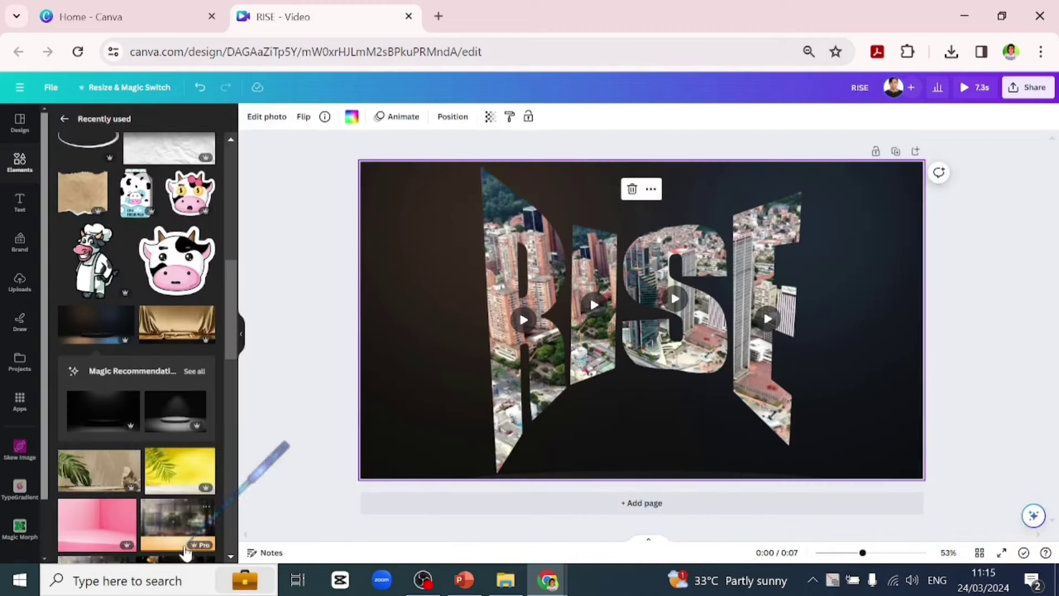
- Play through the video preview of the RISE design, close it, and duplicate the page as page 2
click(972, 87)
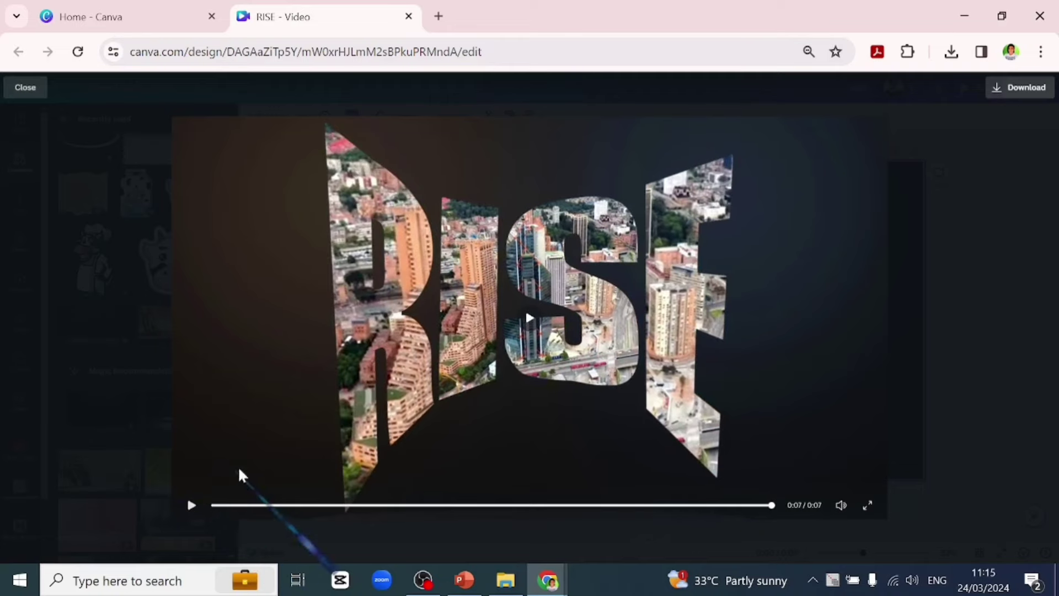
key(Escape)
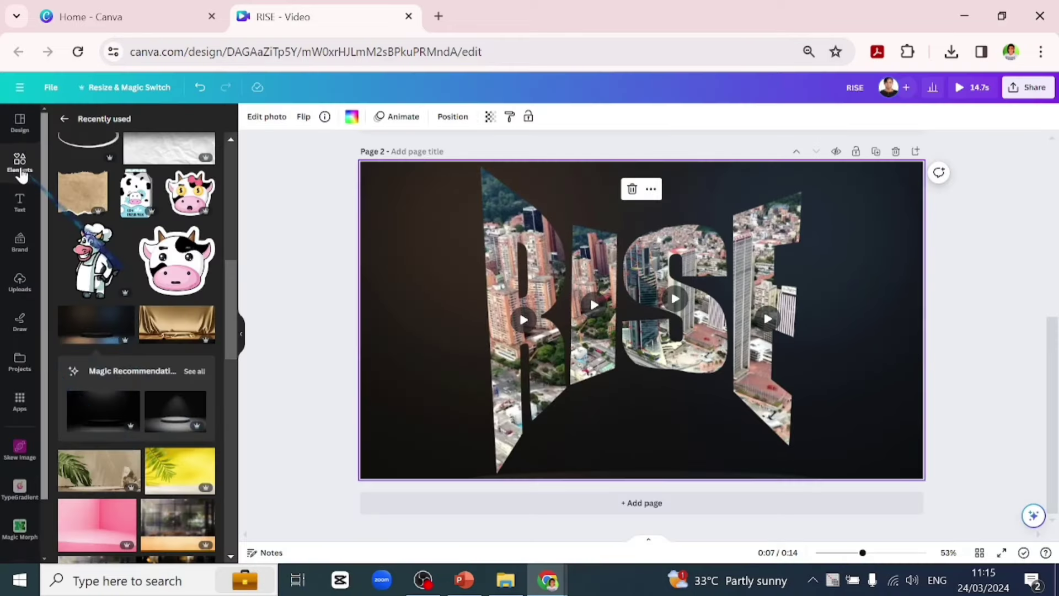
- Search the elements for RISE and show the full list of matching photos
click(21, 173)
click(144, 124)
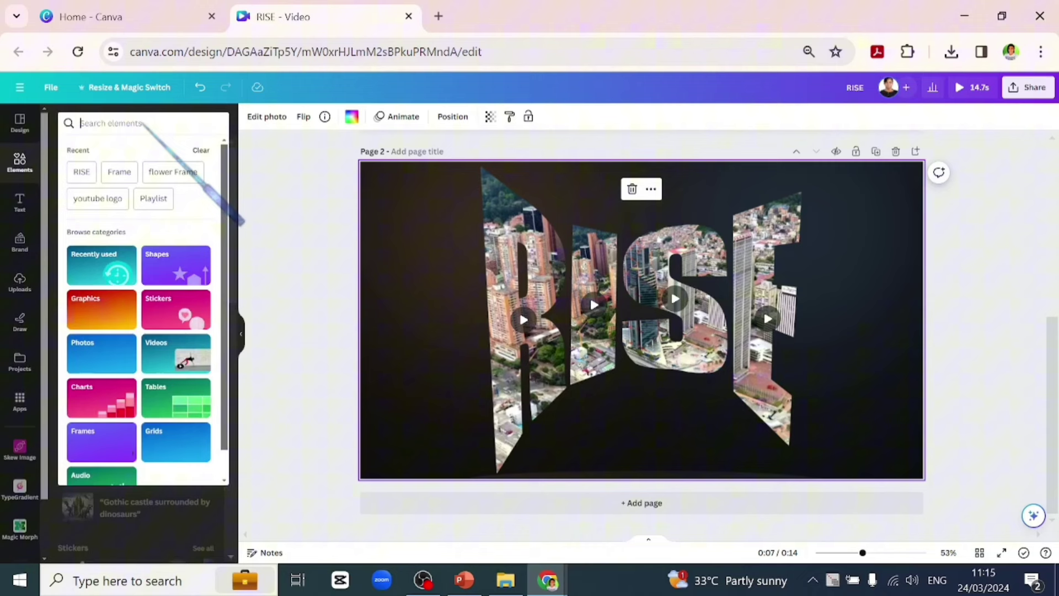
click(81, 172)
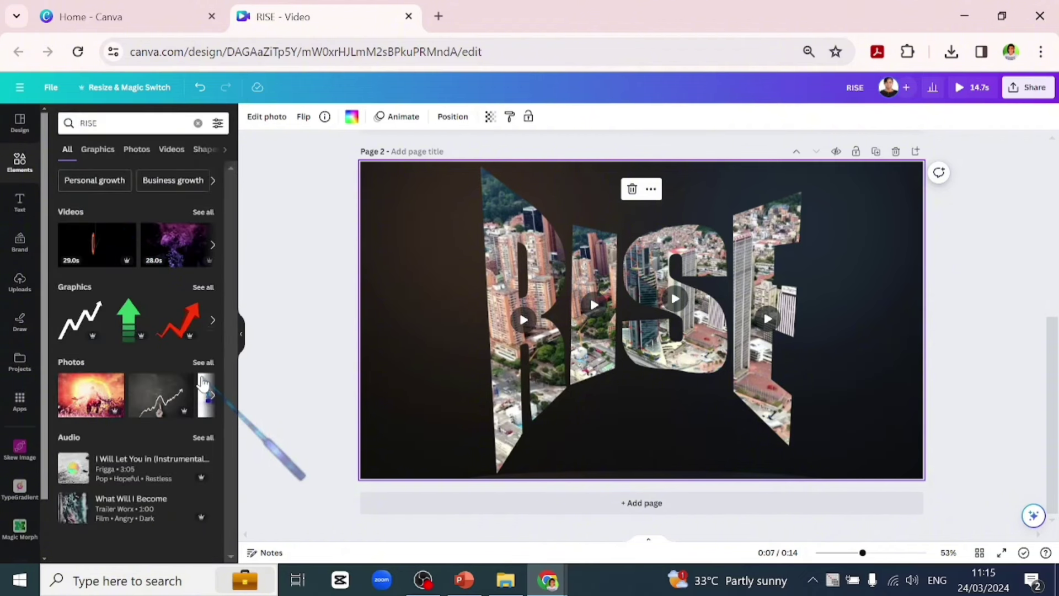
click(203, 363)
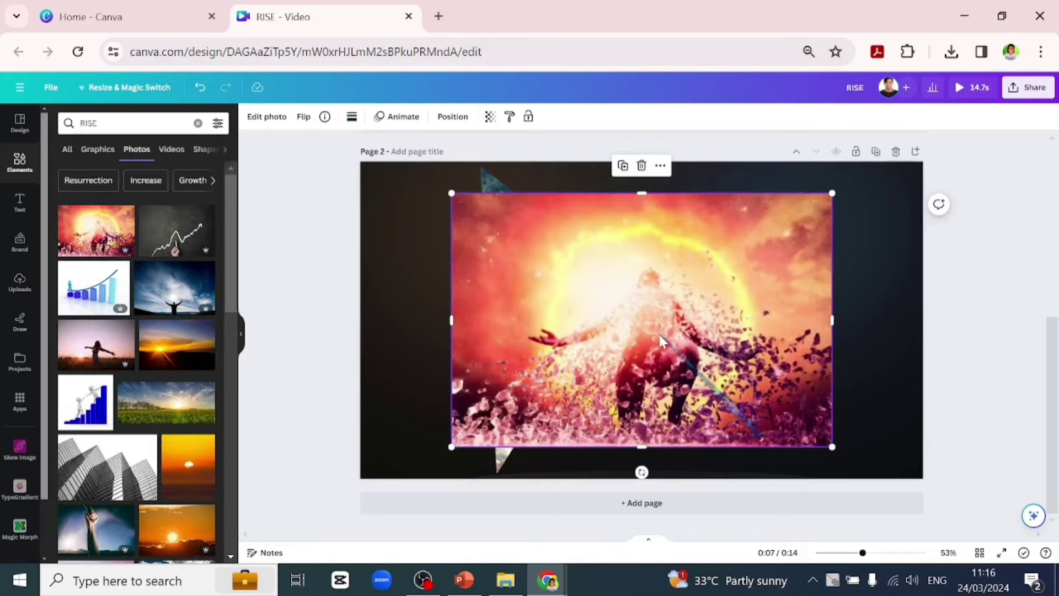
- Fill the R frame on page 2 with the fiery photo of the open-armed dissolving figure and position it within the crop
drag(659, 335, 622, 309)
double_click(521, 333)
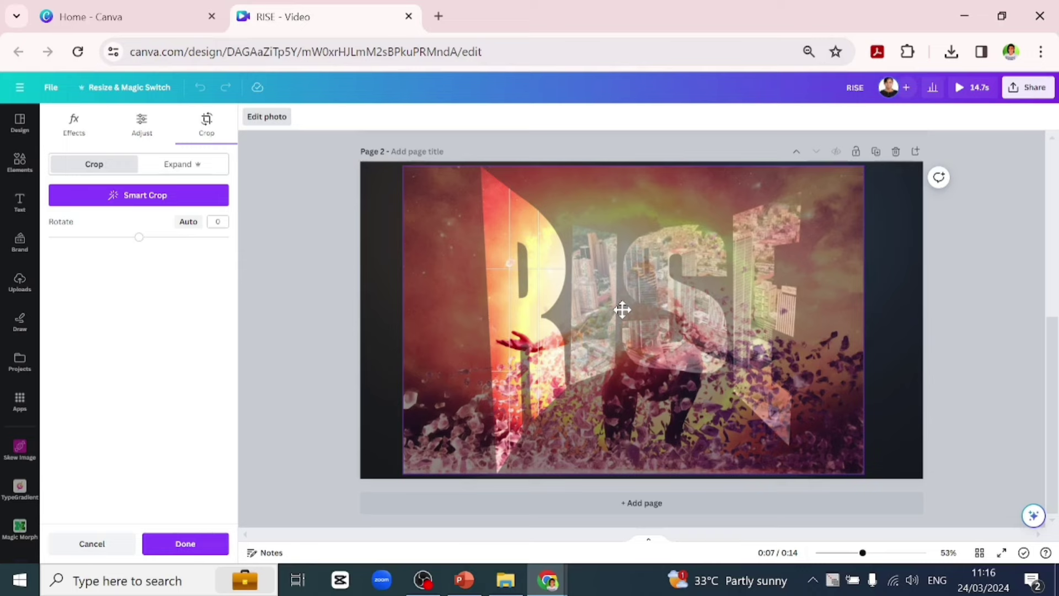
click(277, 434)
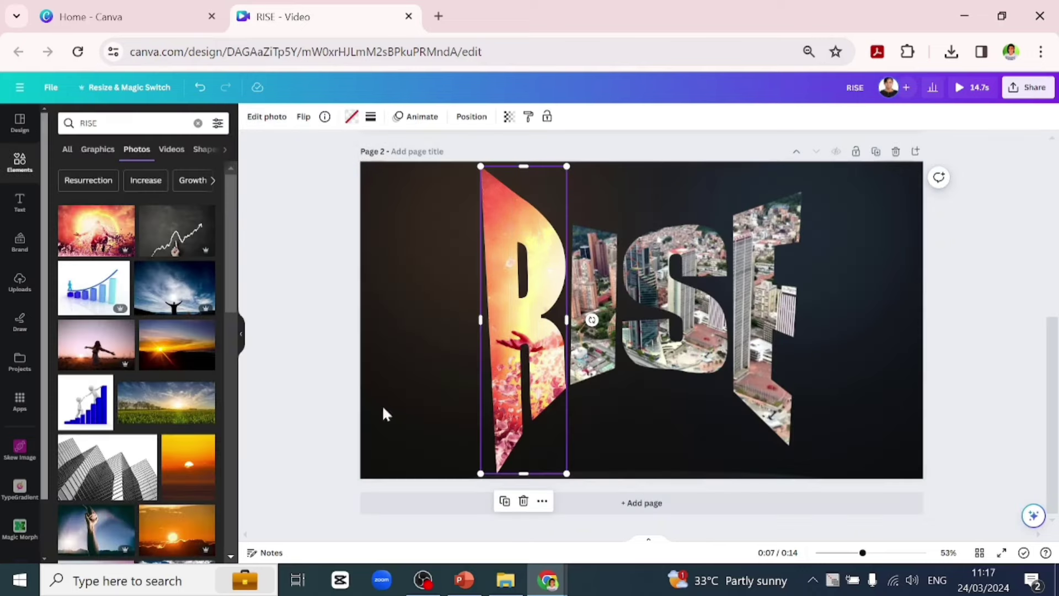
- Fill the I frame with the same fiery figure photo, then enlarge and shift its crop to continue the image from the R
drag(92, 225, 581, 276)
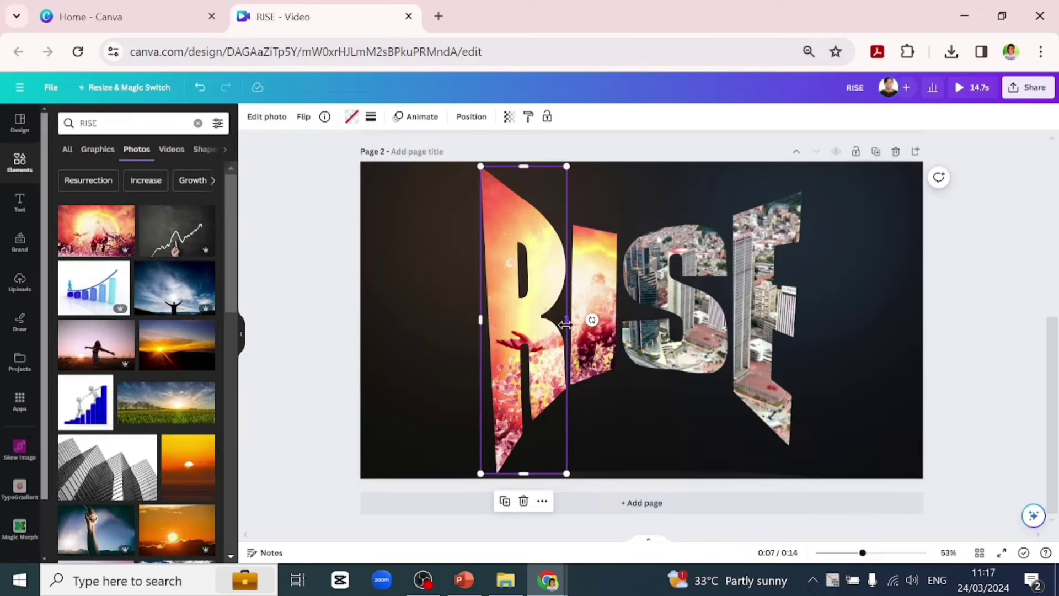
double_click(602, 298)
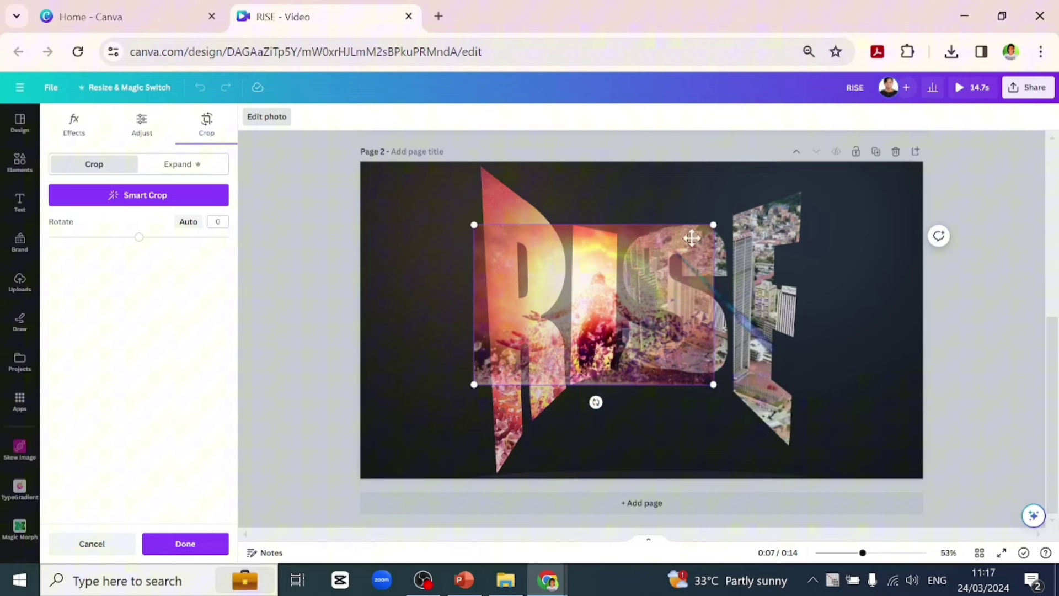
drag(691, 238, 819, 174)
drag(476, 388, 413, 498)
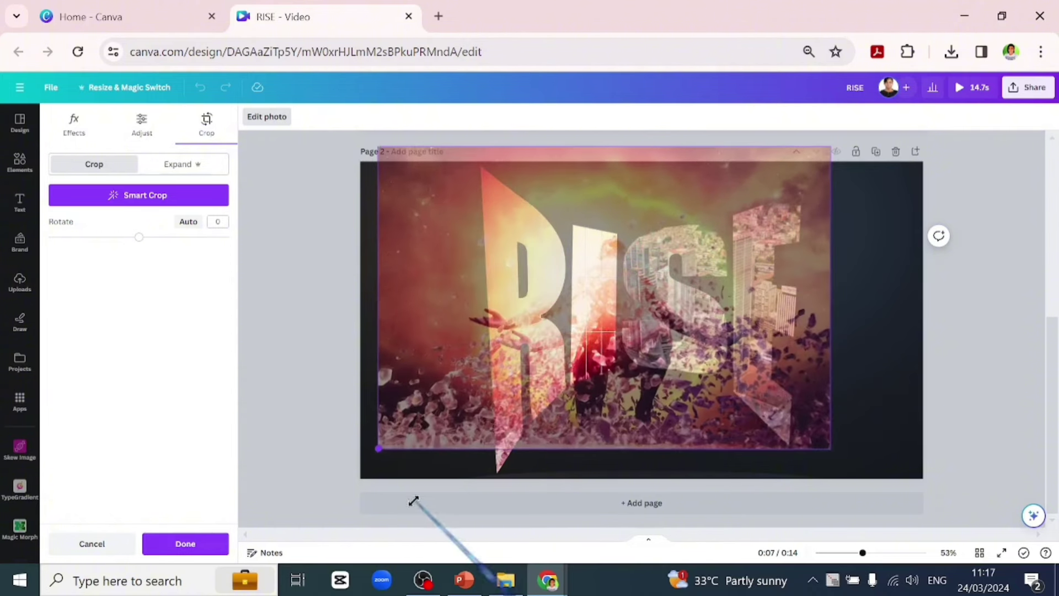
drag(591, 423, 619, 444)
click(365, 363)
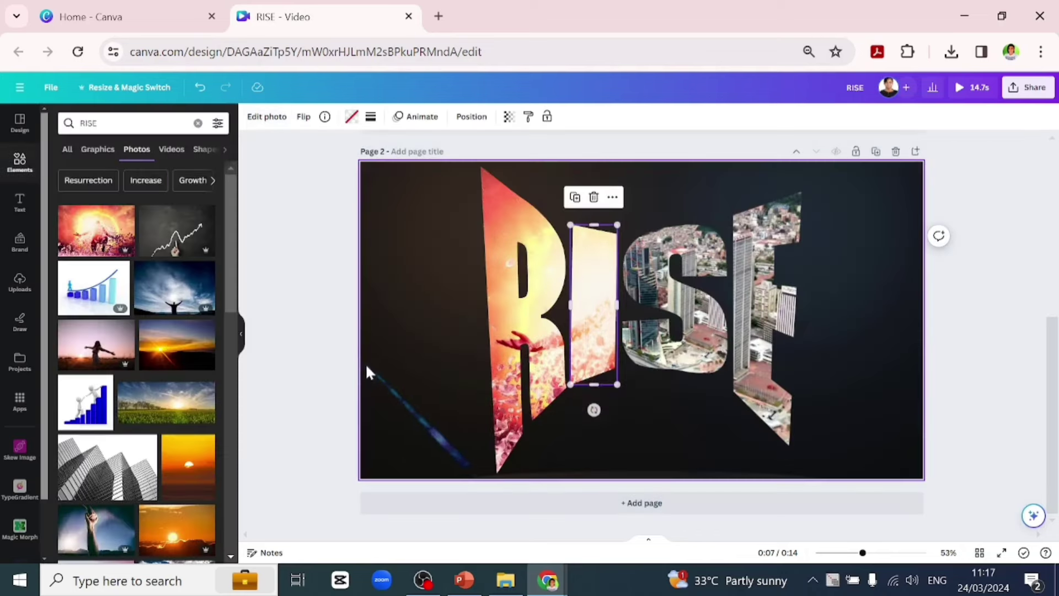
- Fill the S frame with the fiery figure photo and enlarge and move its crop to line up with the R and I
drag(84, 241, 675, 295)
double_click(675, 296)
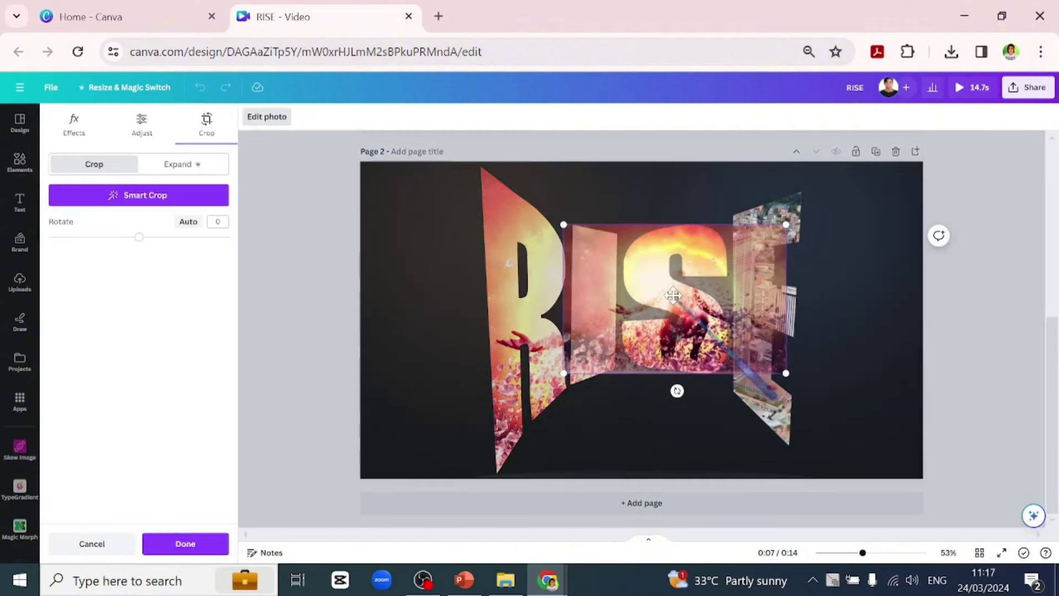
drag(564, 224, 466, 160)
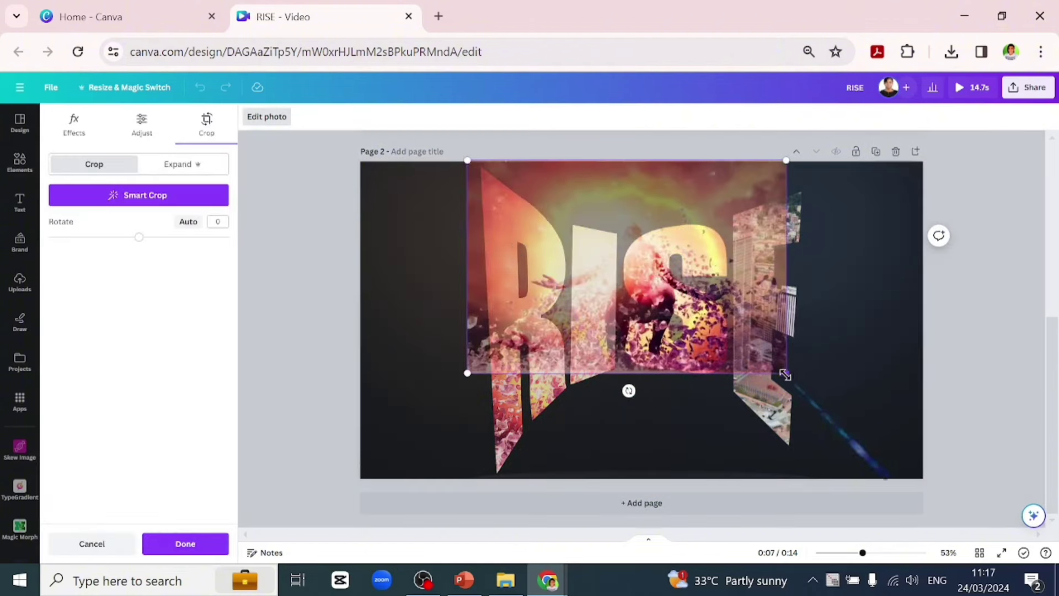
drag(786, 373, 938, 474)
drag(678, 426, 604, 434)
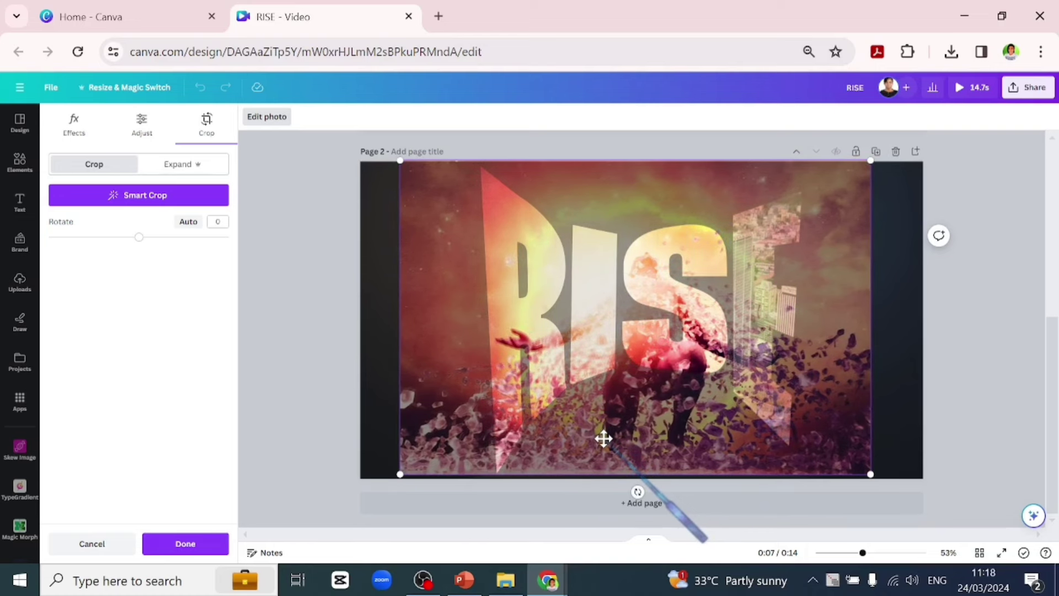
click(334, 433)
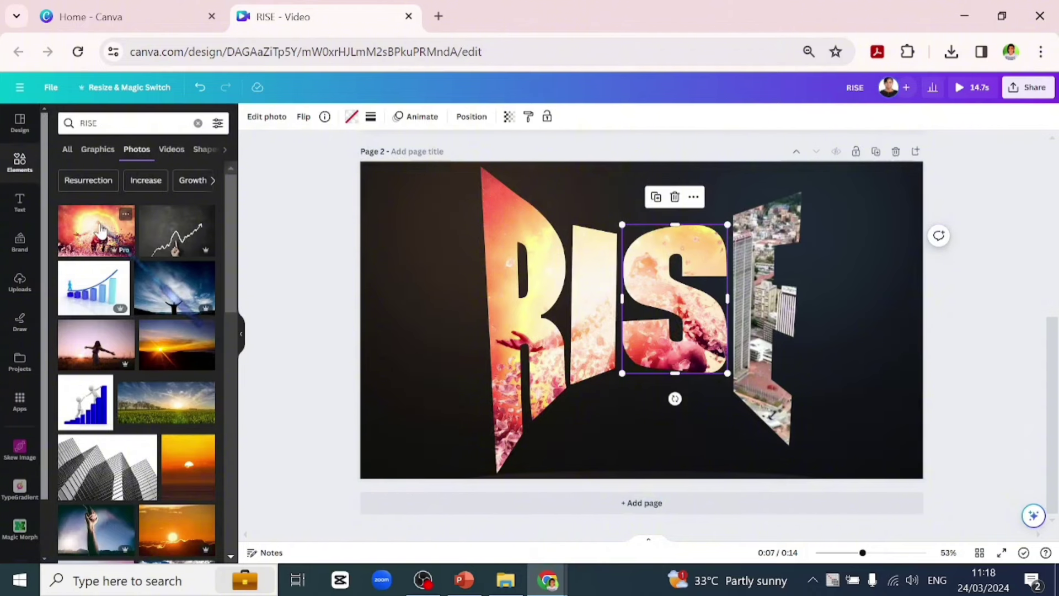
- Fill the E frame with the fiery figure photo, resize and shift its crop to match the other letters, and deselect it
drag(102, 232, 761, 288)
double_click(760, 314)
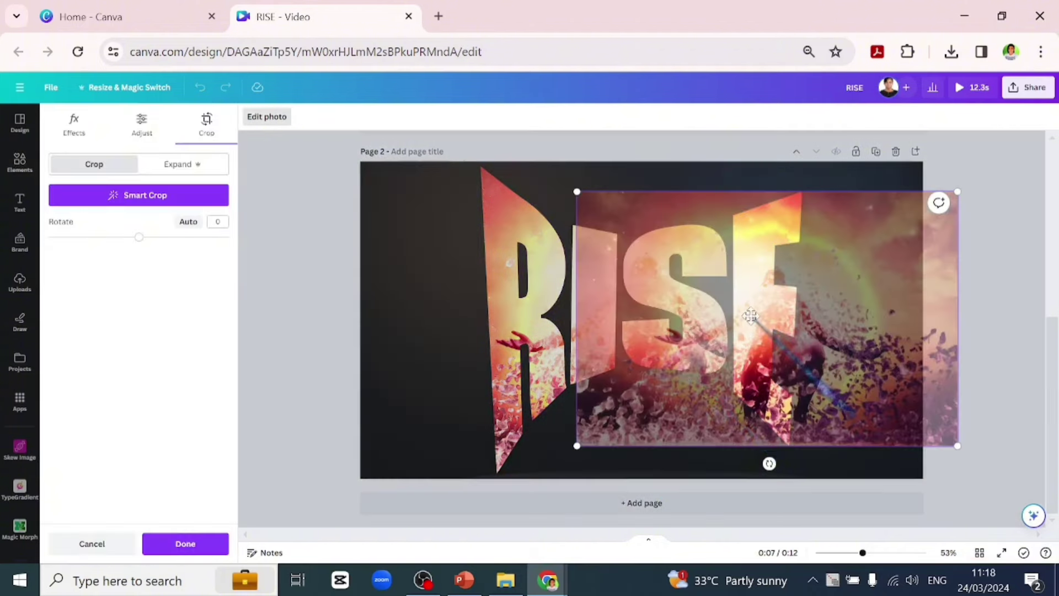
drag(643, 416, 423, 454)
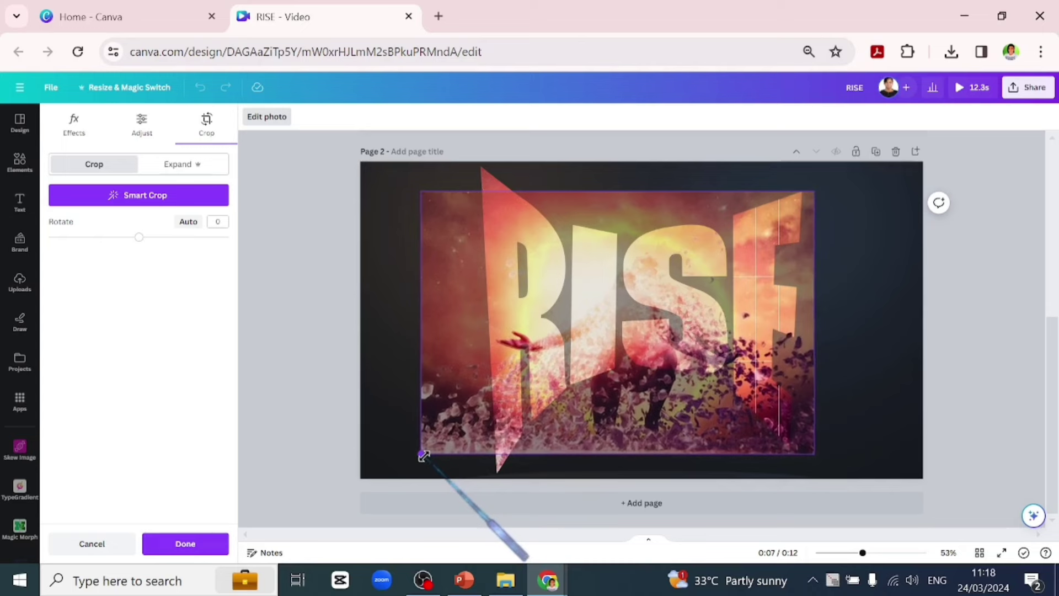
drag(813, 190, 819, 185)
drag(625, 424, 619, 429)
drag(419, 453, 414, 457)
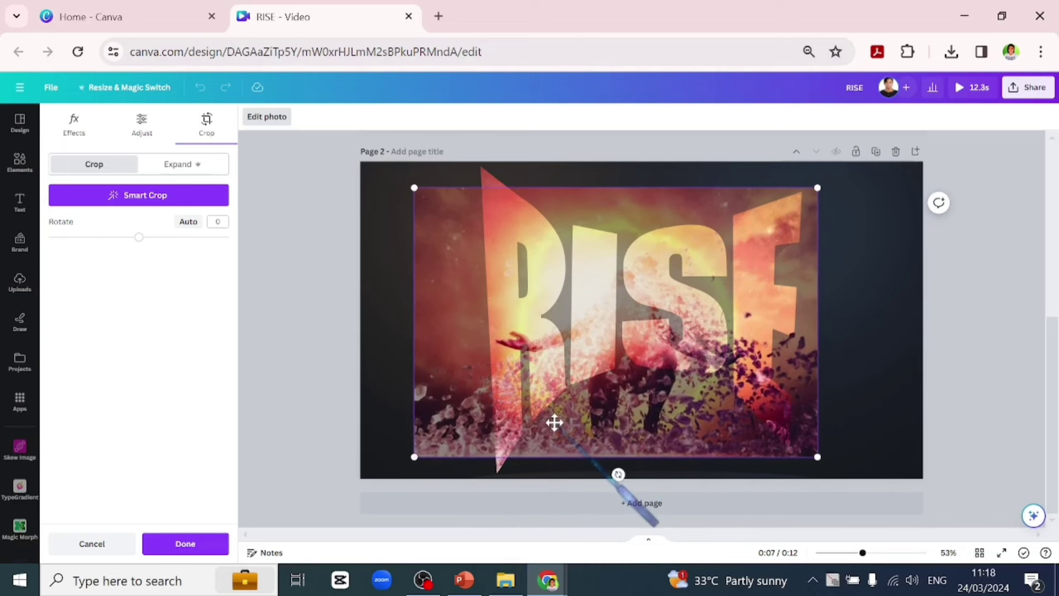
drag(555, 422, 554, 418)
drag(818, 453, 874, 463)
drag(698, 454, 689, 442)
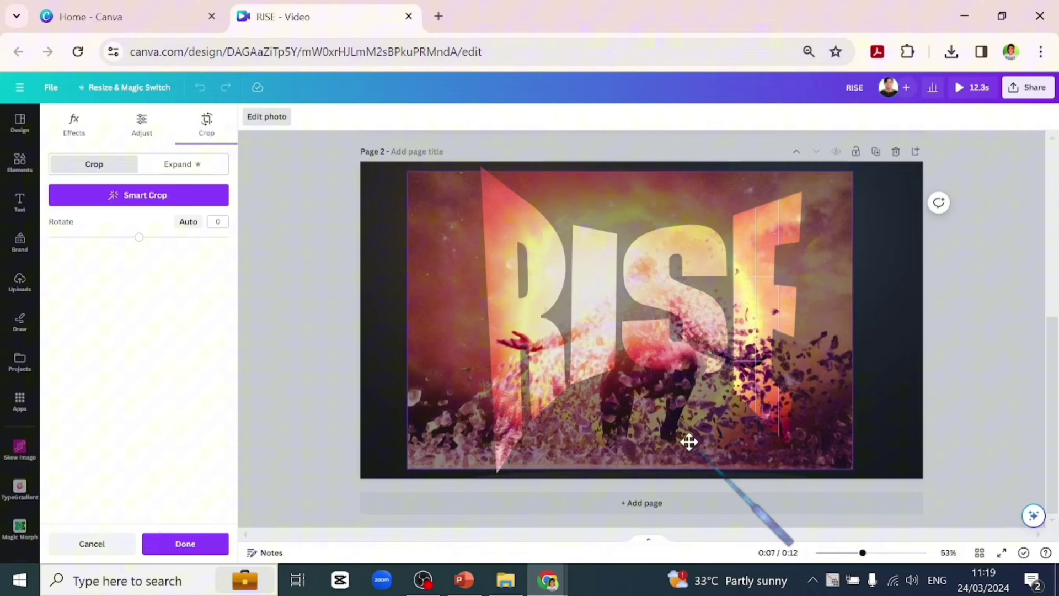
click(272, 406)
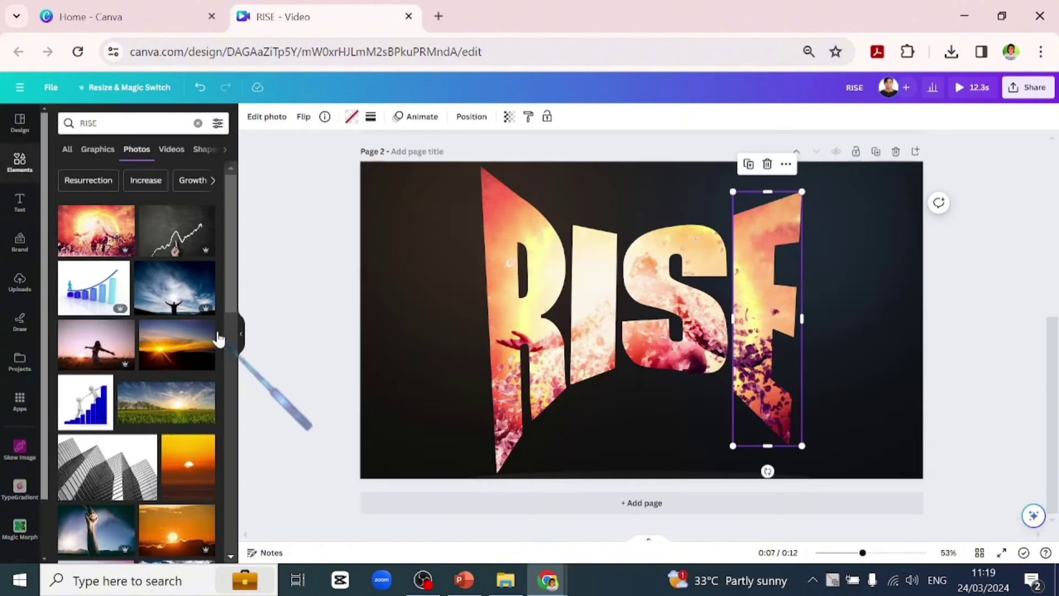
click(394, 434)
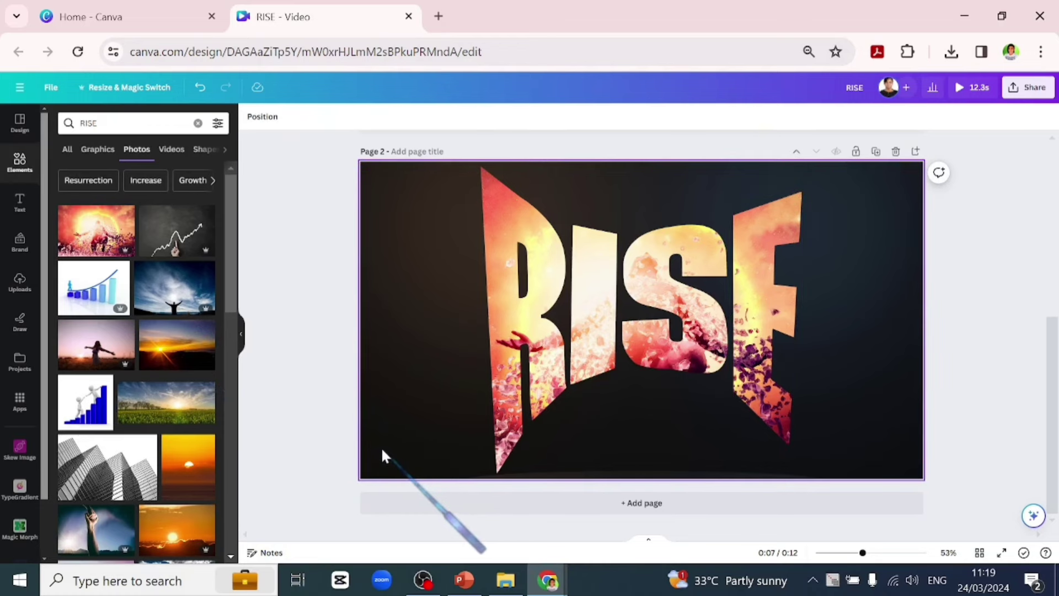